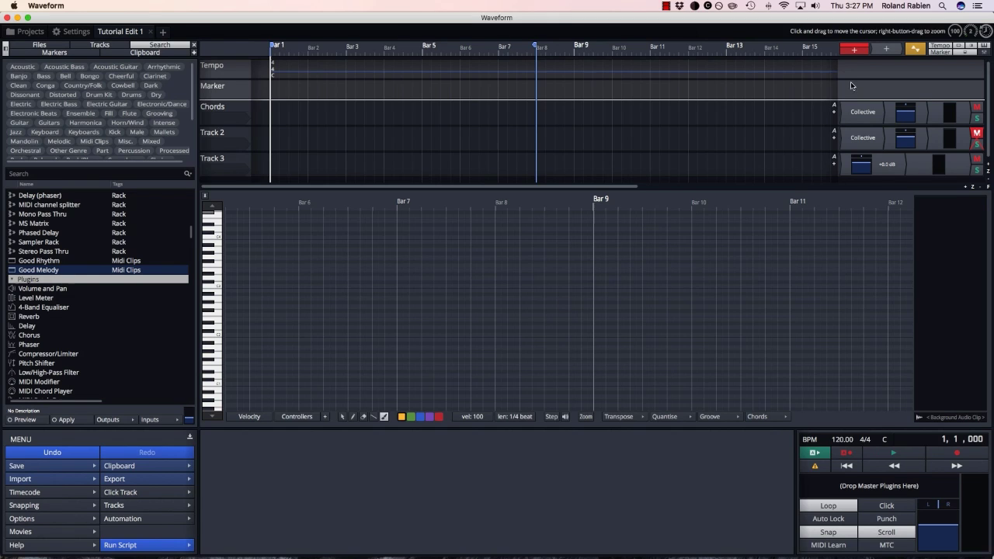
- Insert a new MIDI clip on the Chords track and generate a Chords pattern from Cmaj to Bdim
{"action": "left_click_drag", "start_coordinate": [856, 50], "coordinate": [267, 120]}
{"action": "left_click", "coordinate": [273, 122]}
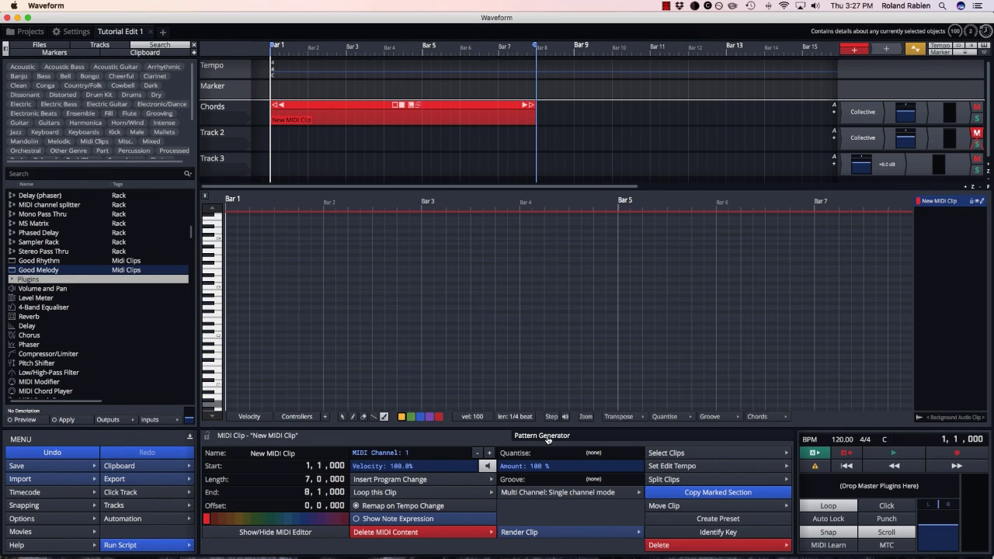
{"action": "left_click", "coordinate": [547, 437]}
{"action": "left_click", "coordinate": [214, 454]}
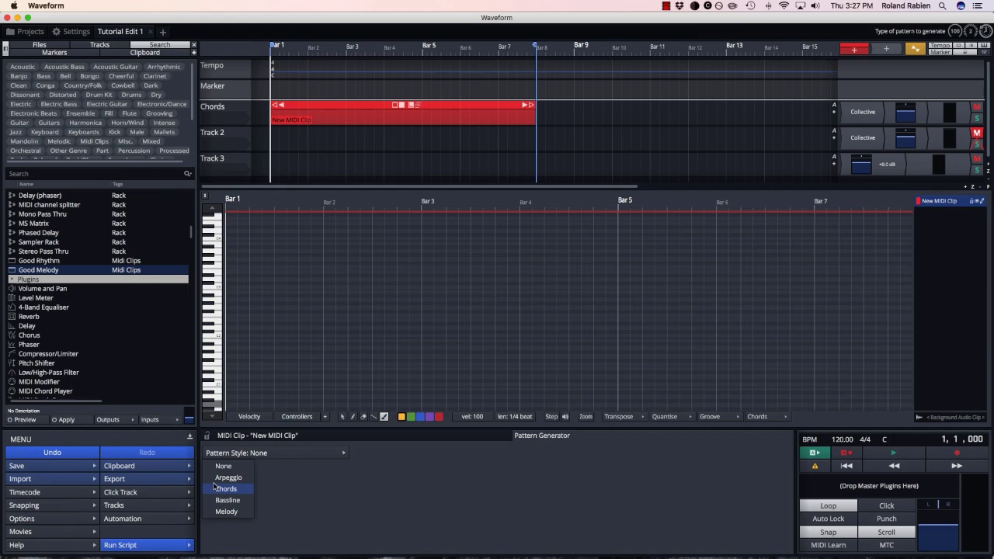
{"action": "left_click", "coordinate": [215, 487]}
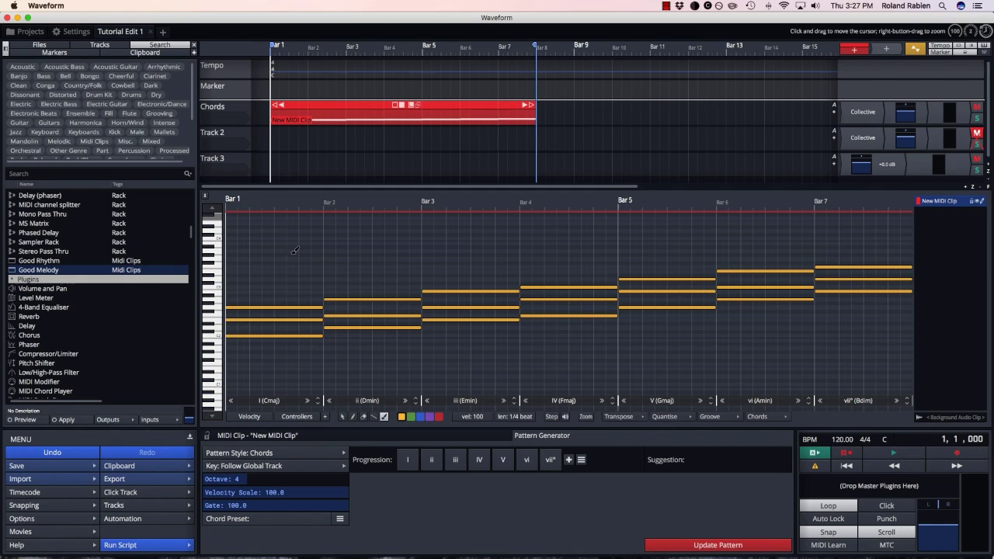
- Set the pattern generator's key to C instead of Follow Global Track, keeping the Major scale
{"action": "left_click", "coordinate": [260, 466]}
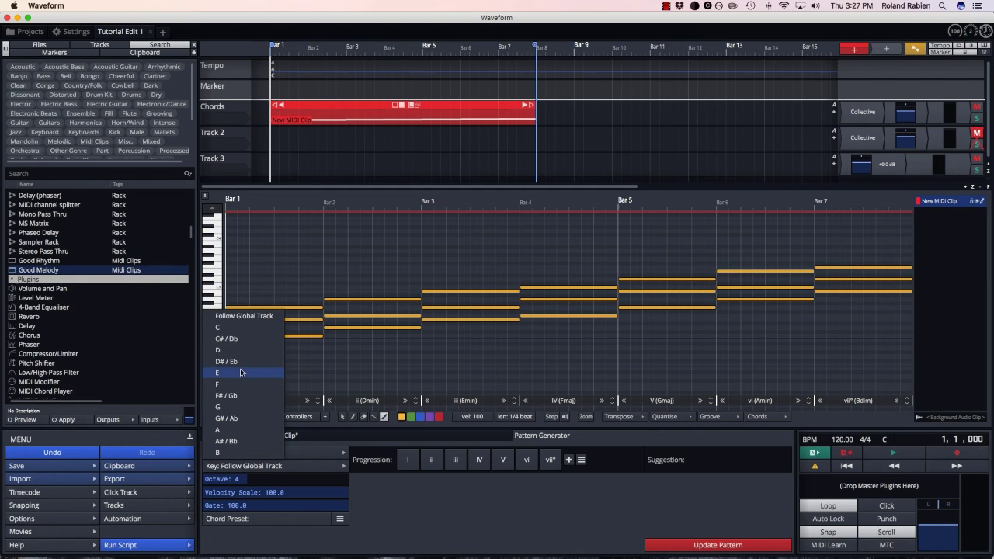
{"action": "left_click", "coordinate": [236, 329]}
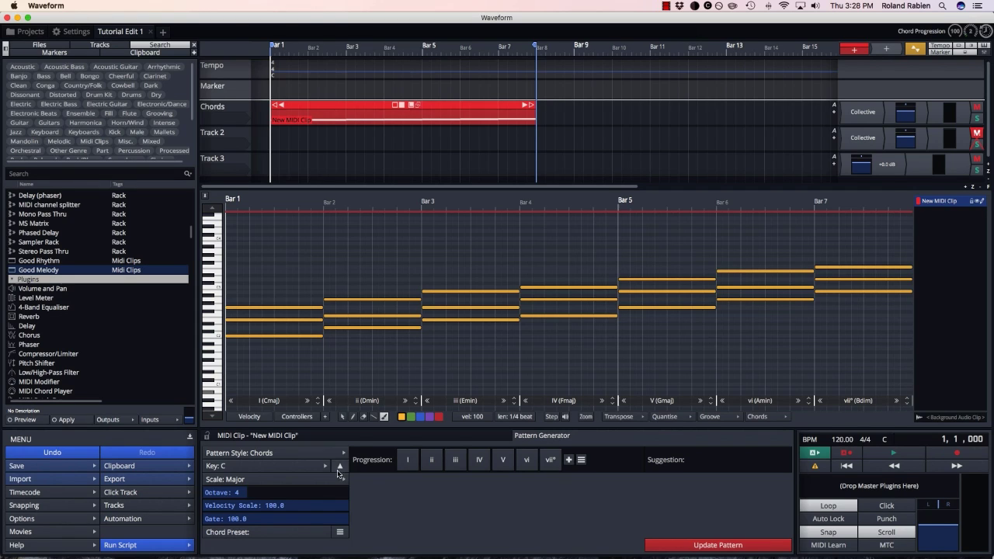
{"action": "left_click", "coordinate": [275, 481]}
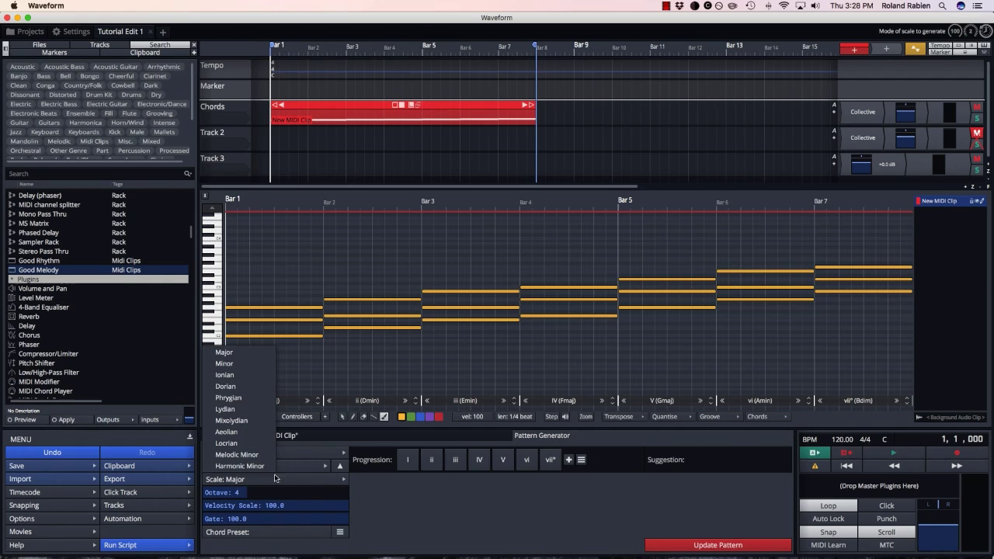
{"action": "left_click", "coordinate": [247, 363]}
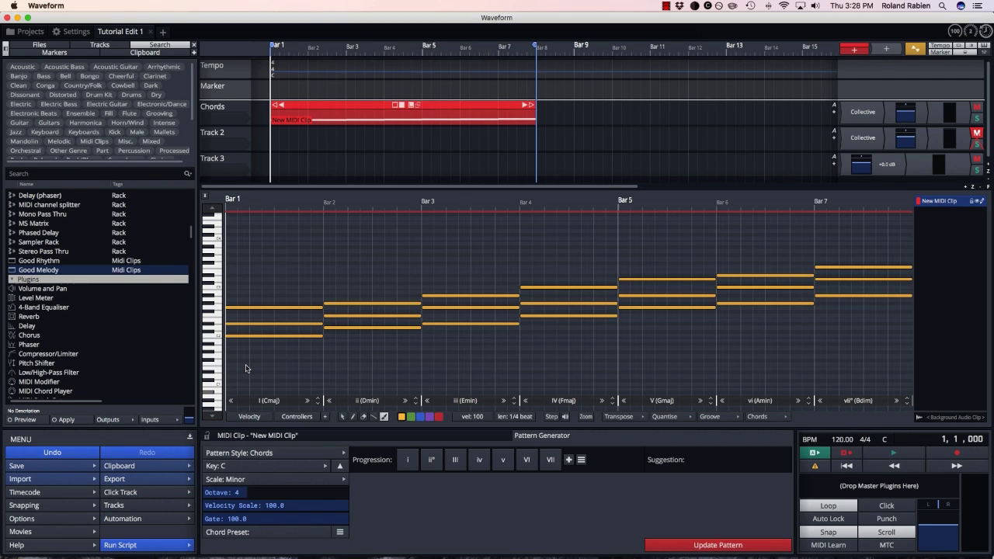
{"action": "left_click", "coordinate": [259, 478]}
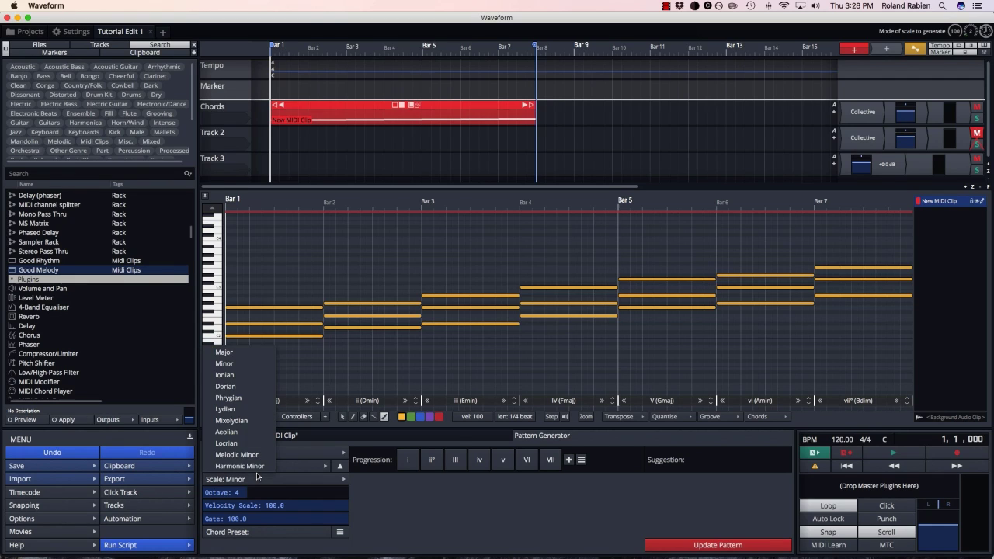
{"action": "left_click", "coordinate": [237, 355]}
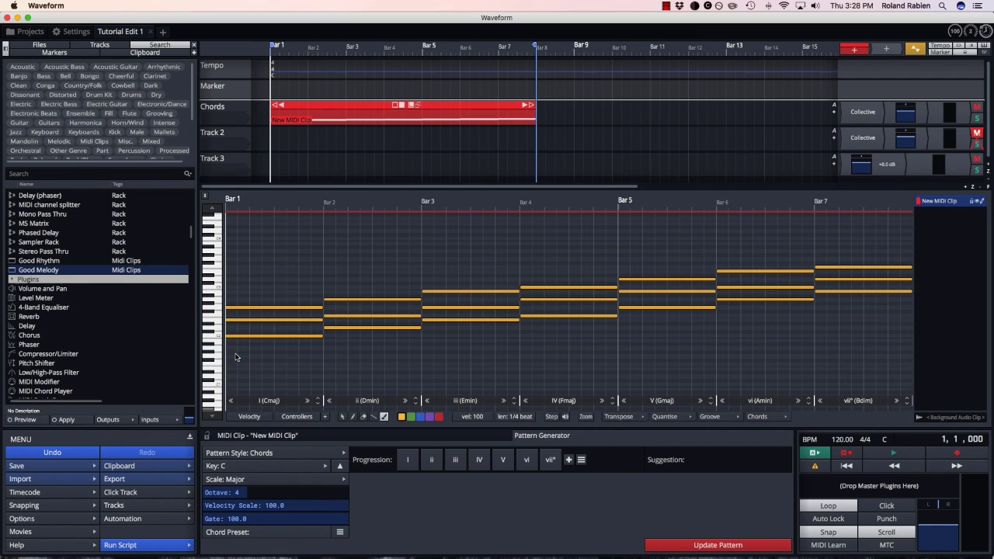
{"action": "left_click", "coordinate": [226, 467]}
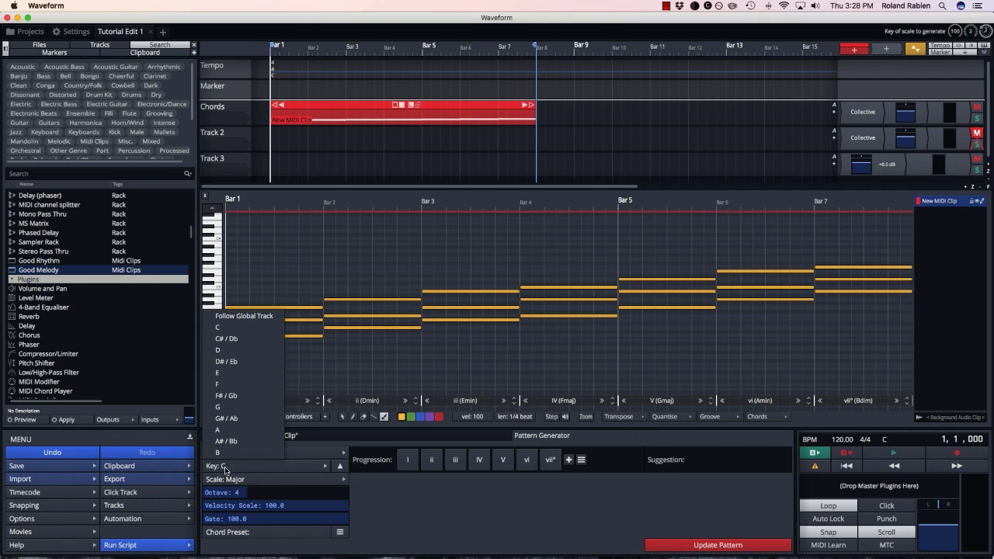
{"action": "left_click", "coordinate": [231, 351]}
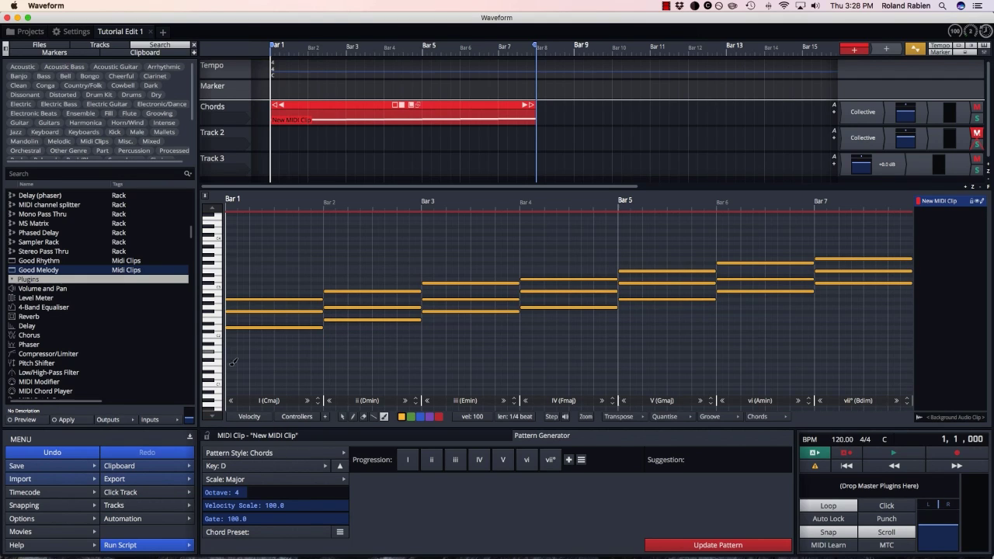
{"action": "left_click", "coordinate": [227, 466]}
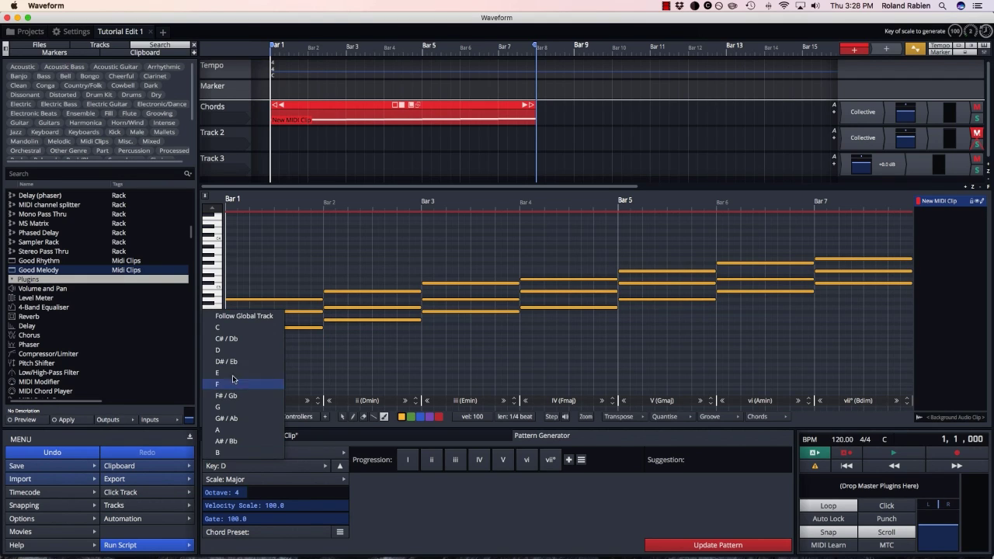
{"action": "left_click", "coordinate": [230, 328]}
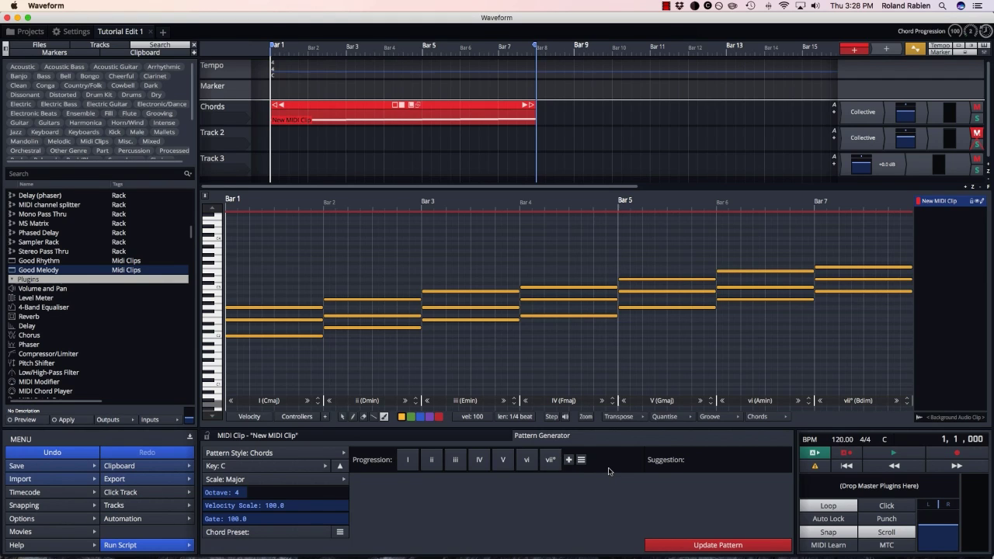
- Delete the progression's chords, undo to compare the seventh chords, then clear every chord
{"action": "key", "text": "BackSpace"}
{"action": "key", "text": "BackSpace"}
{"action": "key", "text": "BackSpace"}
{"action": "key", "text": "BackSpace"}
{"action": "key", "text": "BackSpace"}
{"action": "key", "text": "BackSpace"}
{"action": "key", "text": "BackSpace"}
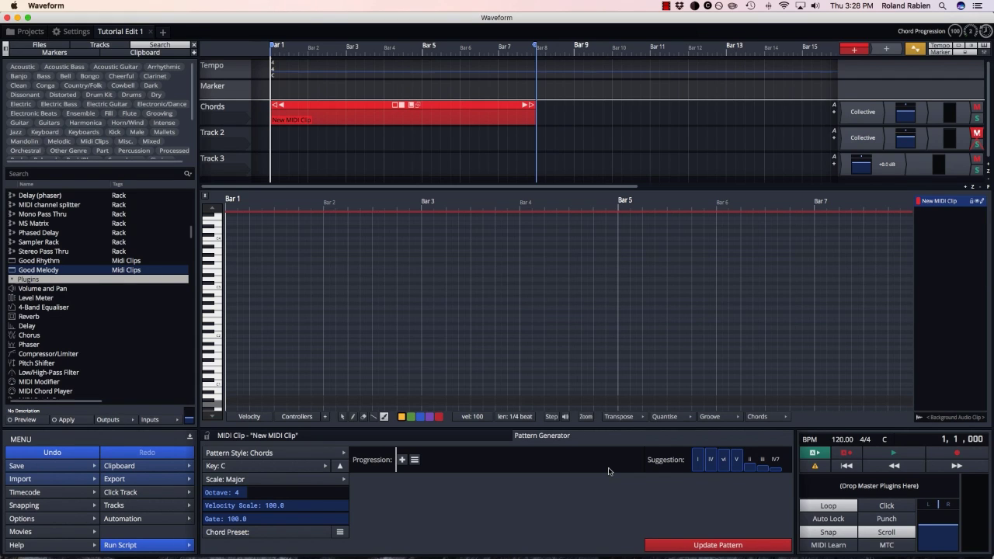
{"action": "key", "text": "super+z"}
{"action": "key", "text": "super+z"}
{"action": "key", "text": "super+z"}
{"action": "key", "text": "super+z"}
{"action": "key", "text": "super+z"}
{"action": "key", "text": "super+z"}
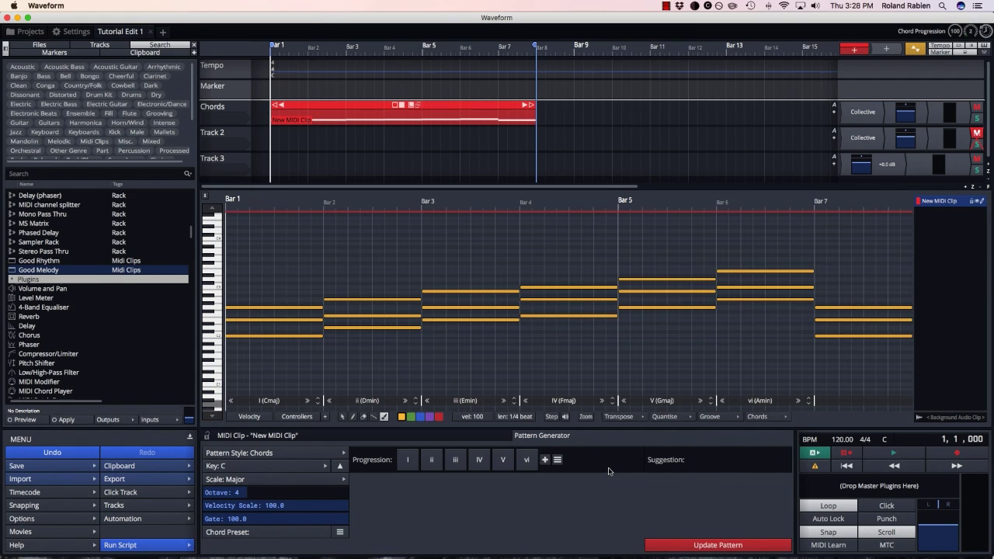
{"action": "key", "text": "BackSpace"}
{"action": "key", "text": "BackSpace"}
{"action": "key", "text": "BackSpace"}
{"action": "key", "text": "BackSpace"}
{"action": "key", "text": "BackSpace"}
{"action": "key", "text": "BackSpace"}
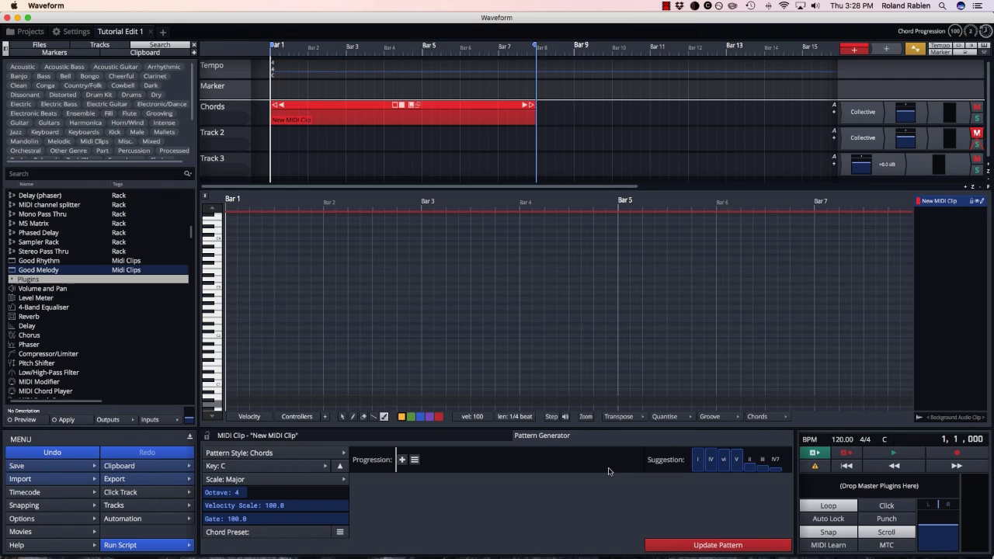
{"action": "key", "text": "super+z"}
{"action": "key", "text": "super+z"}
{"action": "key", "text": "super+z"}
{"action": "key", "text": "super+z"}
{"action": "key", "text": "super+z"}
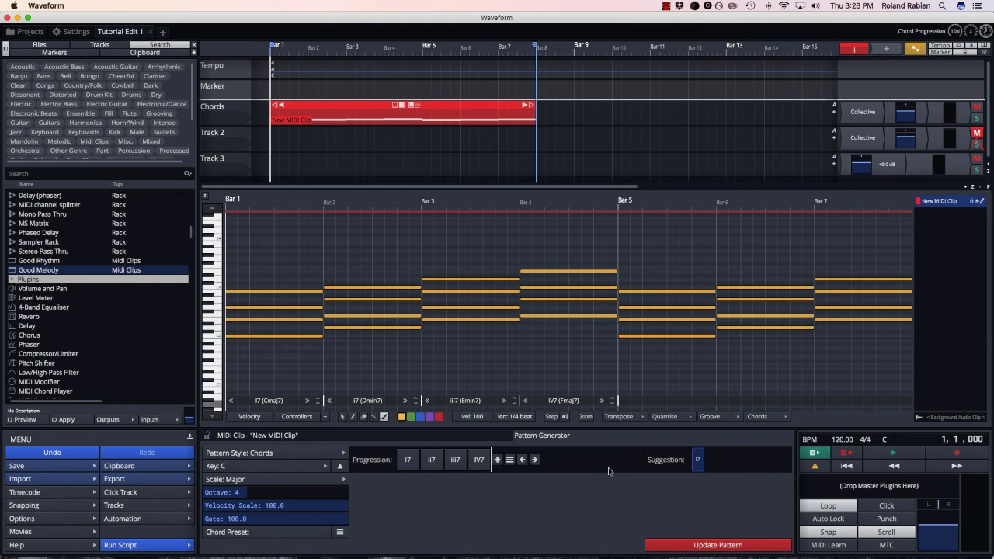
{"action": "key", "text": "super+z"}
{"action": "key", "text": "super+z"}
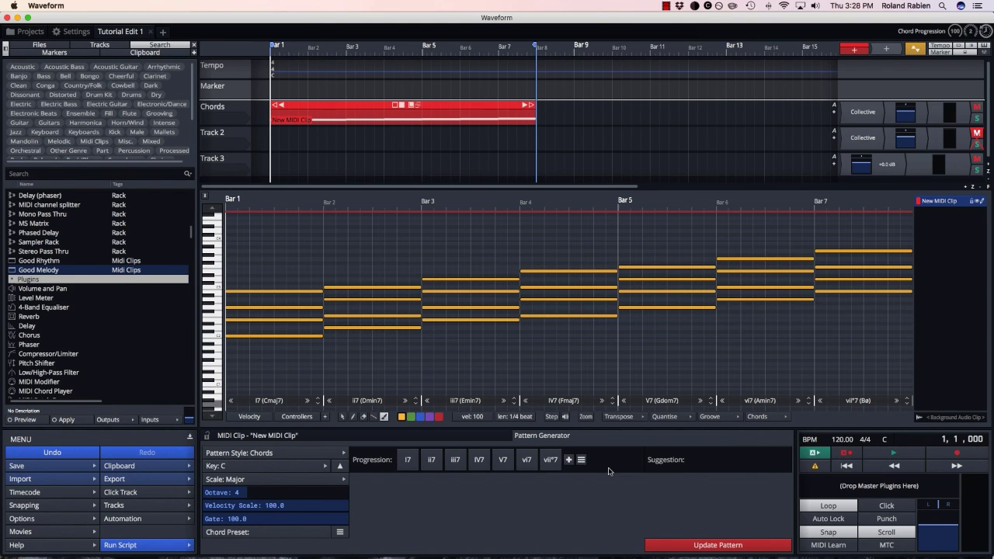
{"action": "key", "text": "BackSpace"}
{"action": "key", "text": "BackSpace"}
{"action": "key", "text": "BackSpace"}
{"action": "key", "text": "BackSpace"}
{"action": "key", "text": "BackSpace"}
{"action": "key", "text": "BackSpace"}
{"action": "key", "text": "BackSpace"}
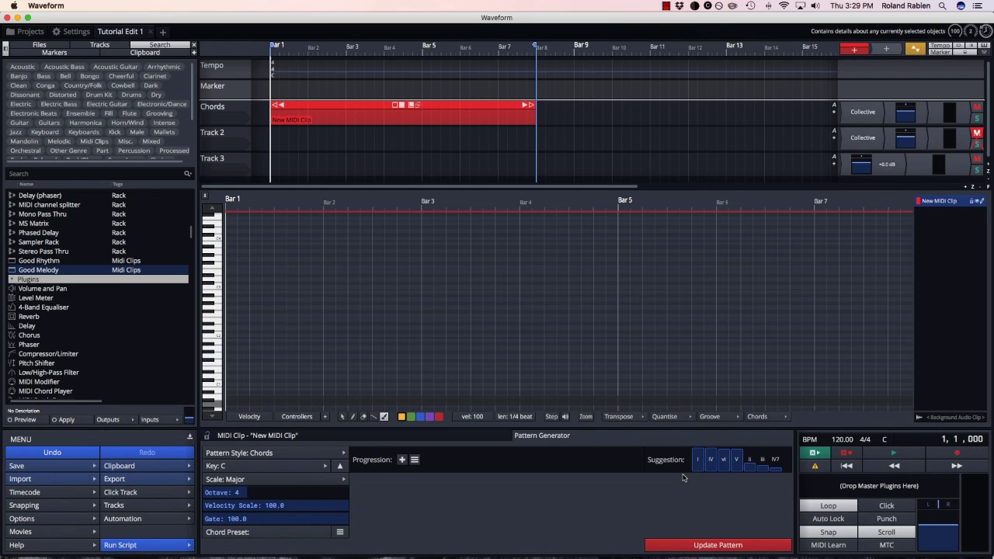
- Enter the progression I V vi IV (Cmaj, Gmaj, Amin, Fmaj) and audition it
{"action": "type", "text": "I "}
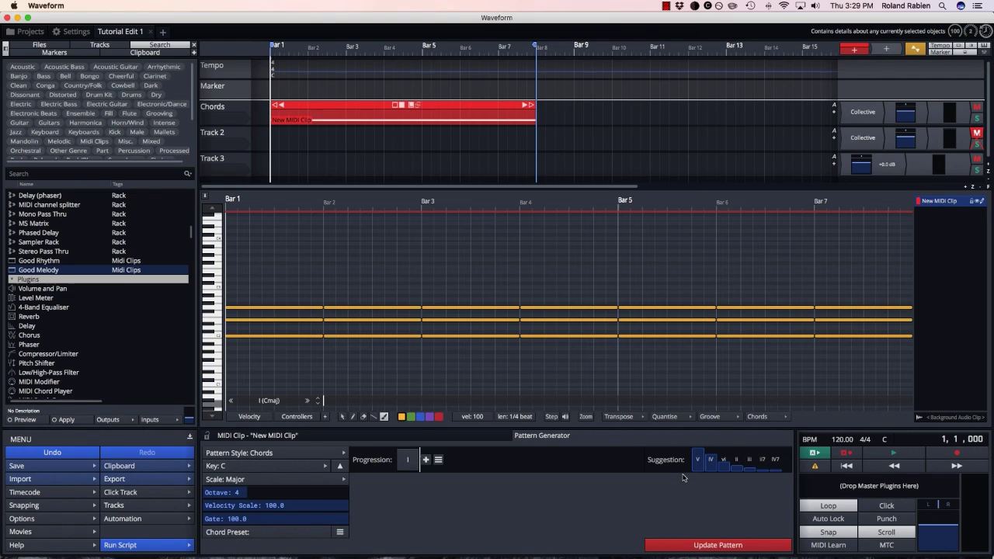
{"action": "type", "text": "V "}
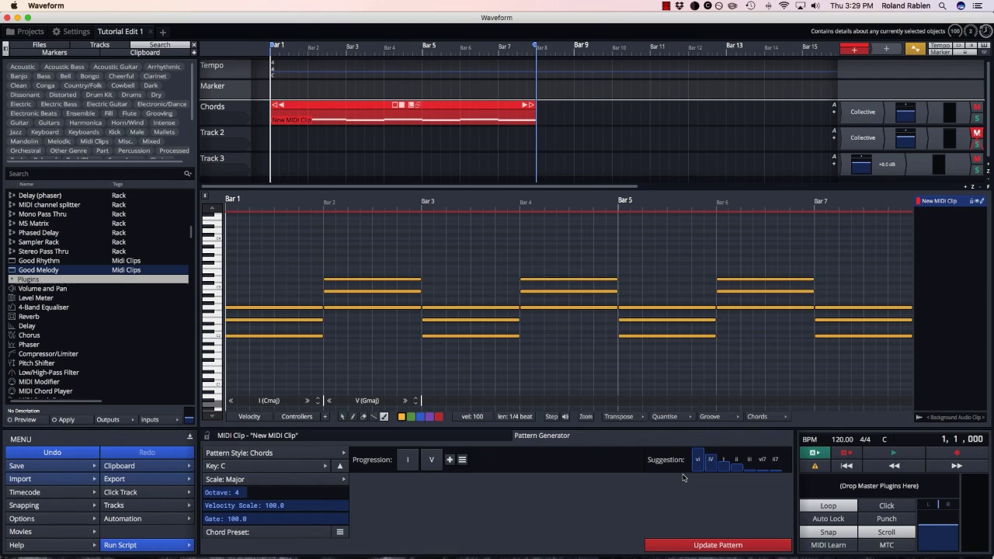
{"action": "type", "text": "vi IV"}
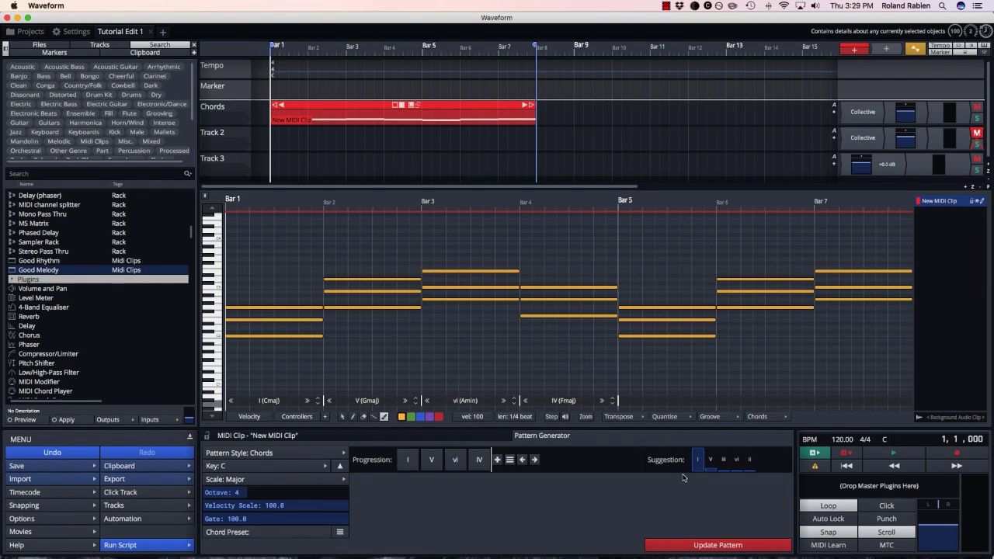
{"action": "left_click", "coordinate": [892, 454]}
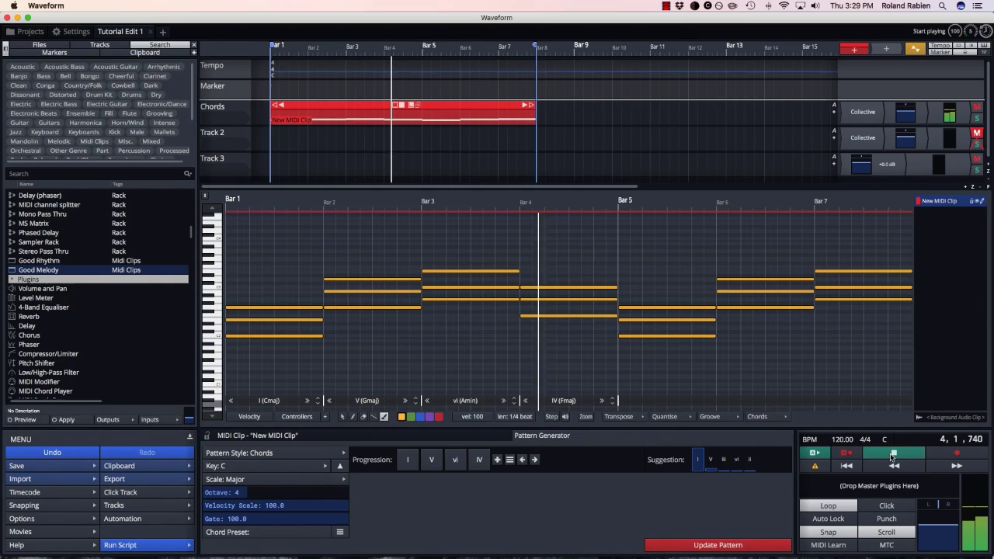
{"action": "left_click", "coordinate": [891, 457]}
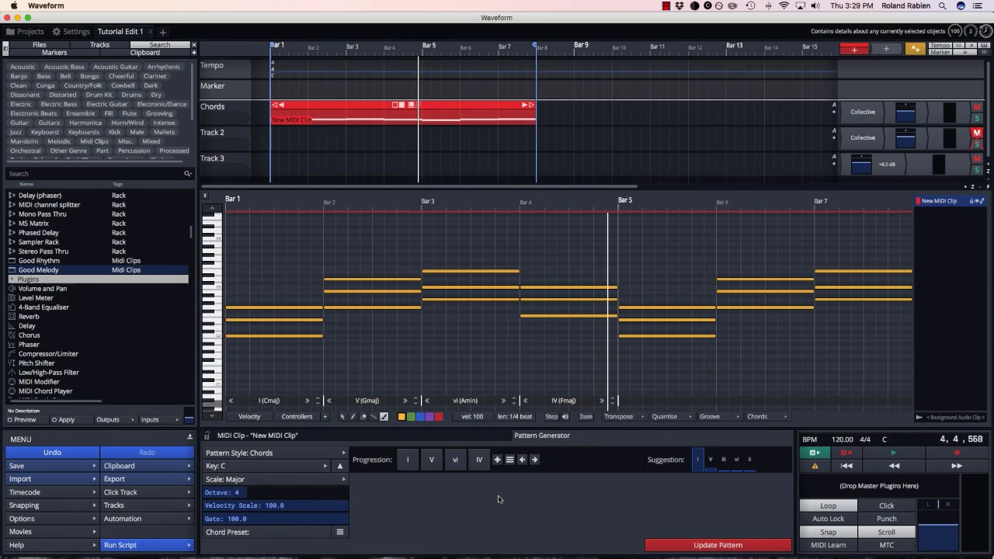
- Cycle through popular progressions, then step back to I–IV–I–IV (Cmaj, Fmaj, Cmaj, Fmaj)
{"action": "left_click", "coordinate": [535, 459]}
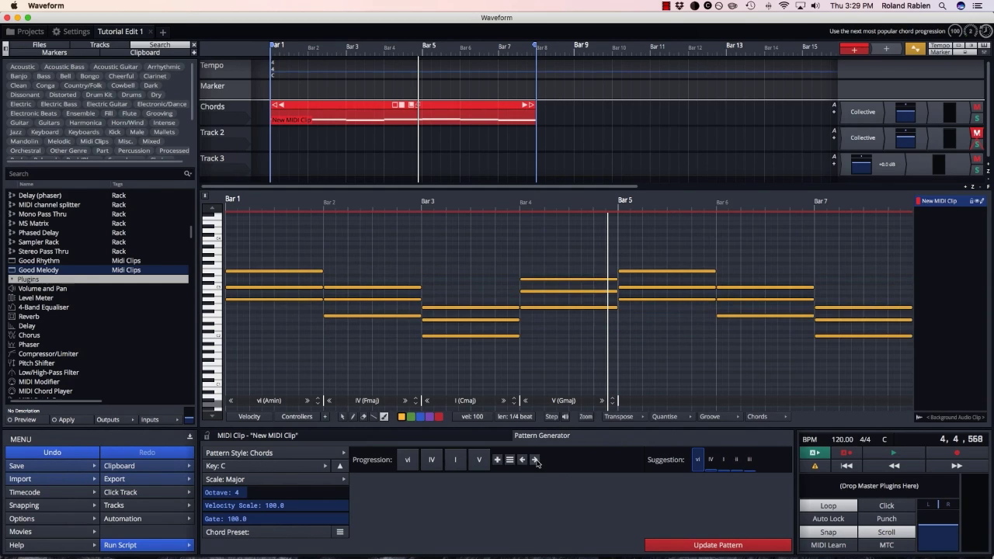
{"action": "left_click", "coordinate": [535, 460]}
{"action": "left_click", "coordinate": [535, 460]}
{"action": "left_click", "coordinate": [535, 460]}
{"action": "left_click", "coordinate": [536, 460]}
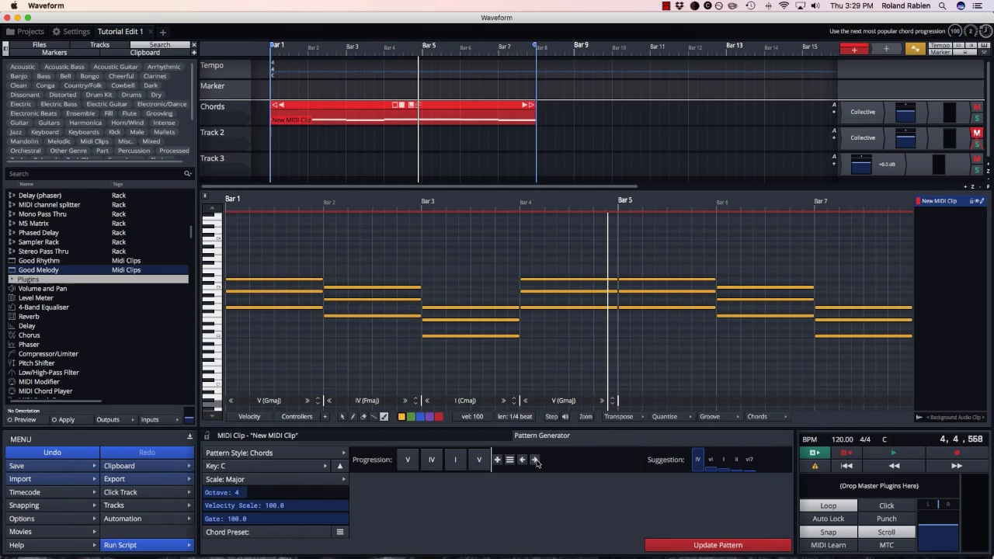
{"action": "left_click", "coordinate": [535, 459]}
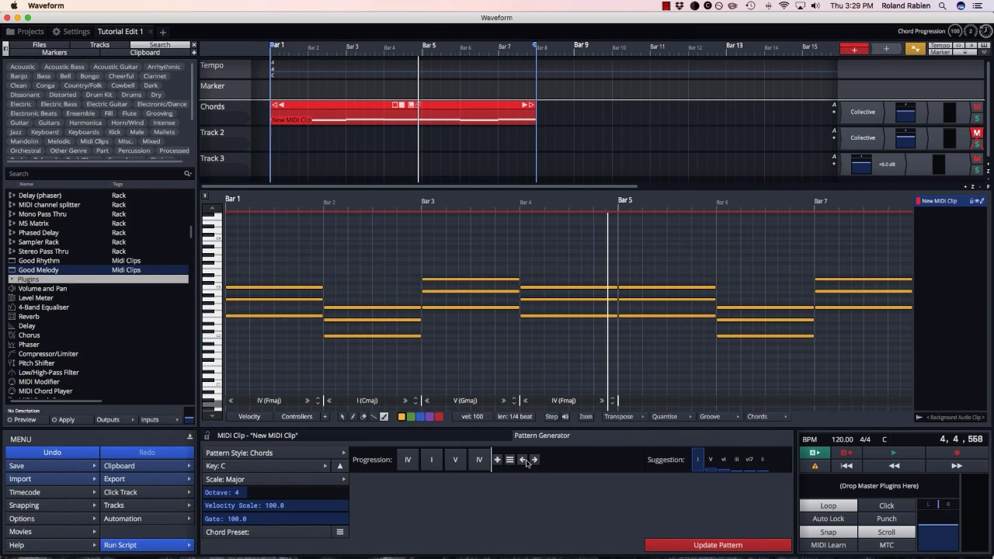
{"action": "left_click", "coordinate": [523, 459]}
{"action": "left_click", "coordinate": [509, 459]}
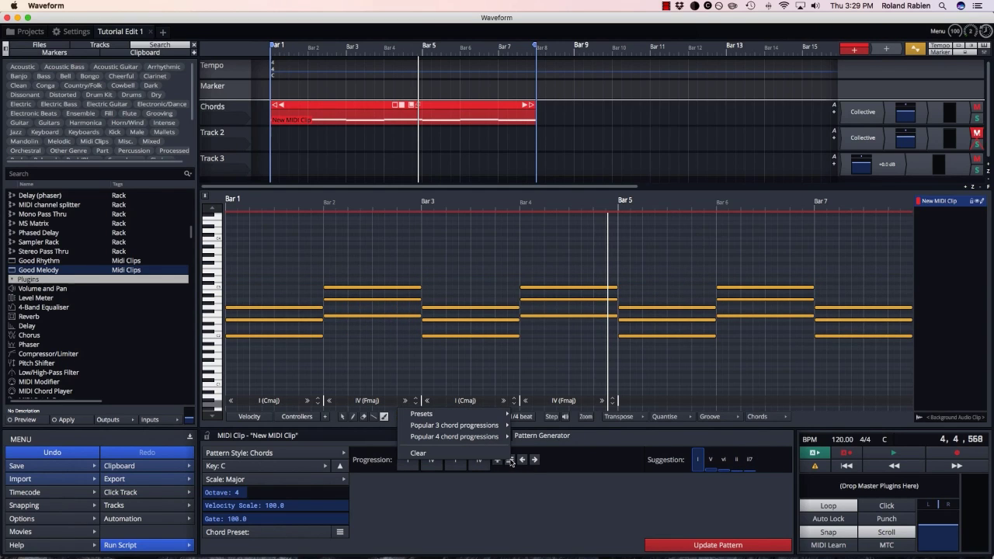
{"action": "mouse_move", "coordinate": [491, 420]}
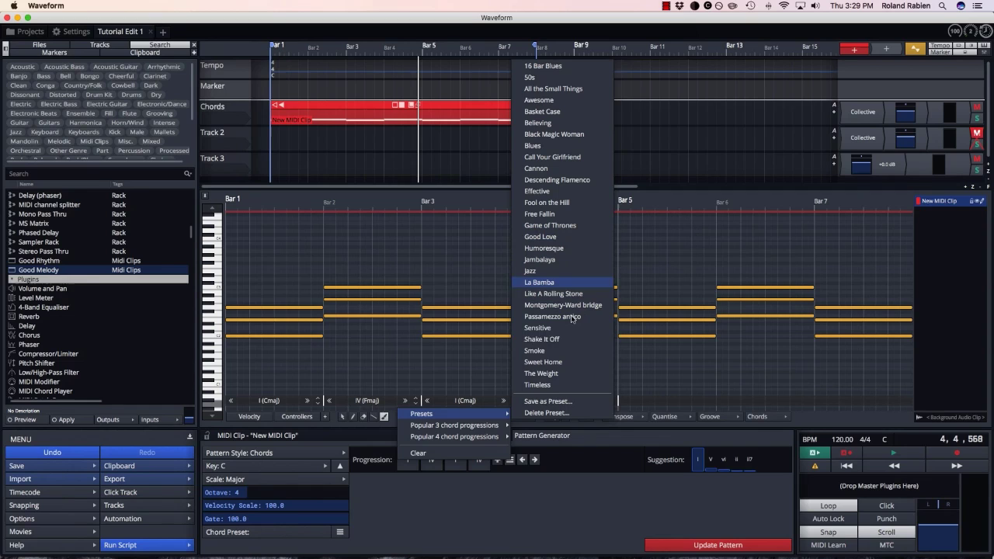
{"action": "mouse_move", "coordinate": [462, 426]}
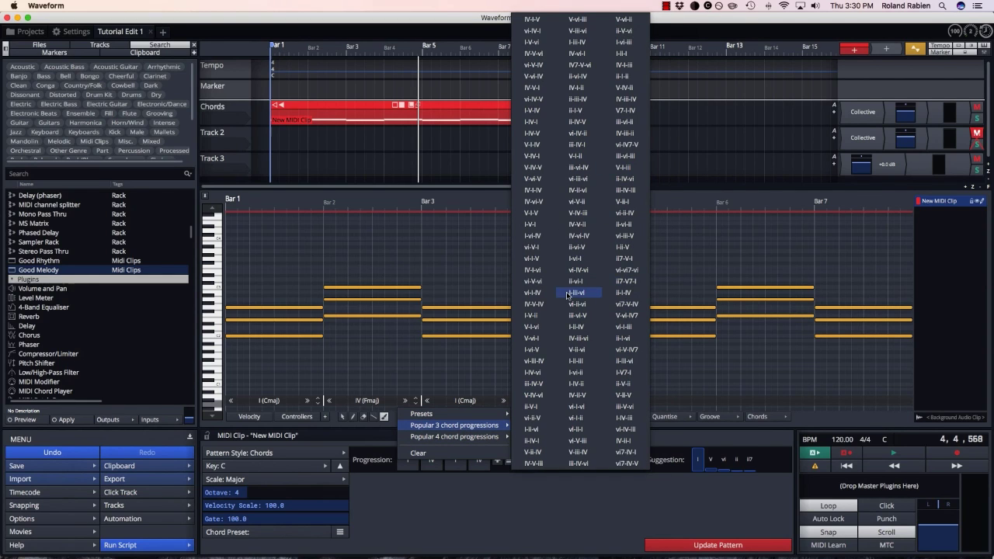
{"action": "left_click", "coordinate": [533, 304]}
{"action": "mouse_move", "coordinate": [473, 437]}
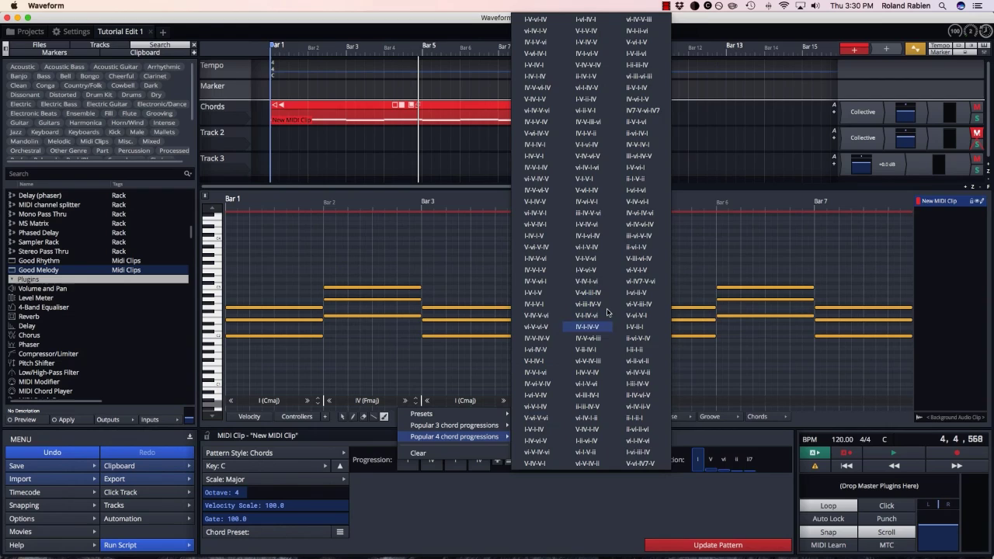
{"action": "key", "text": "Escape"}
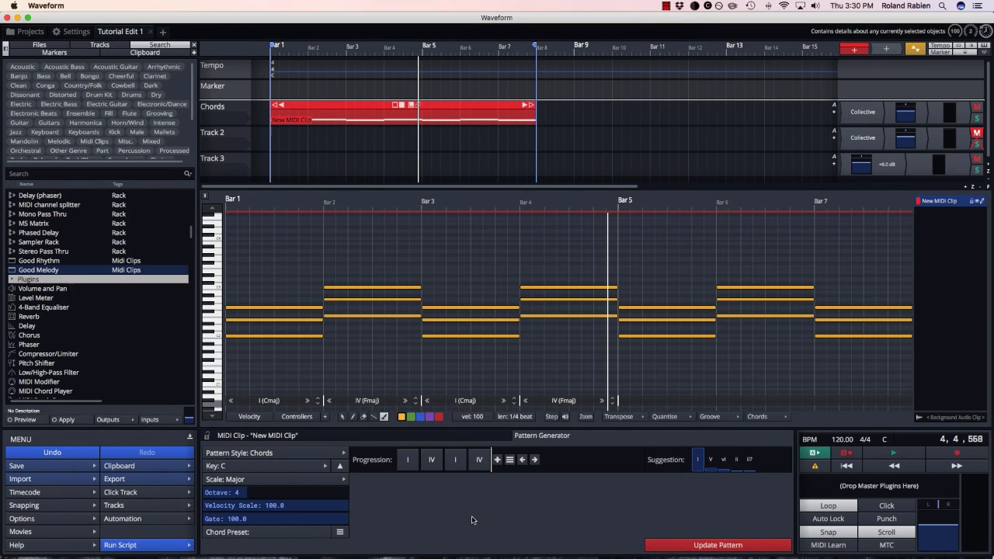
- Add a IV chord and reorder the progression into a four-bar I, V, vi, IV
{"action": "left_click", "coordinate": [497, 462]}
{"action": "left_click", "coordinate": [463, 318]}
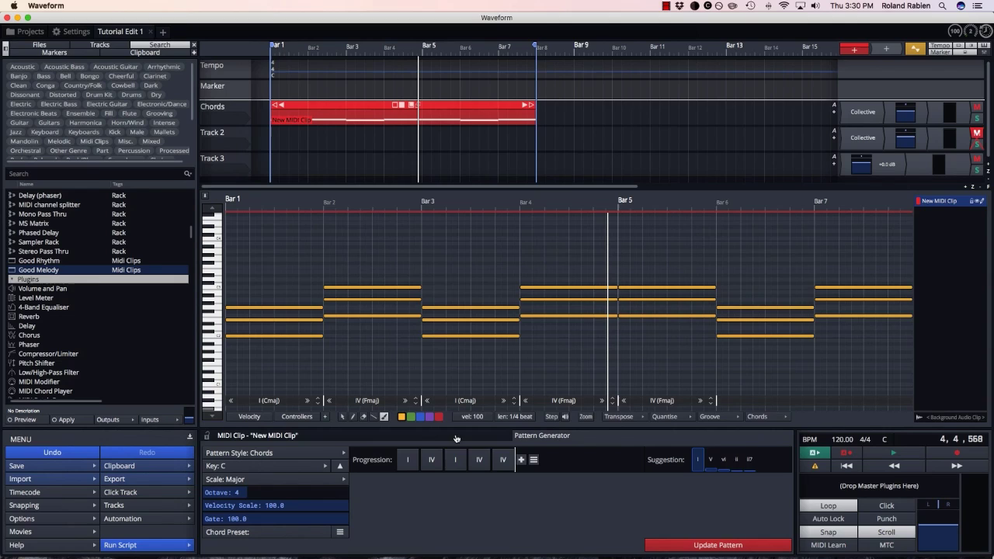
{"action": "left_click_drag", "start_coordinate": [453, 459], "coordinate": [479, 459]}
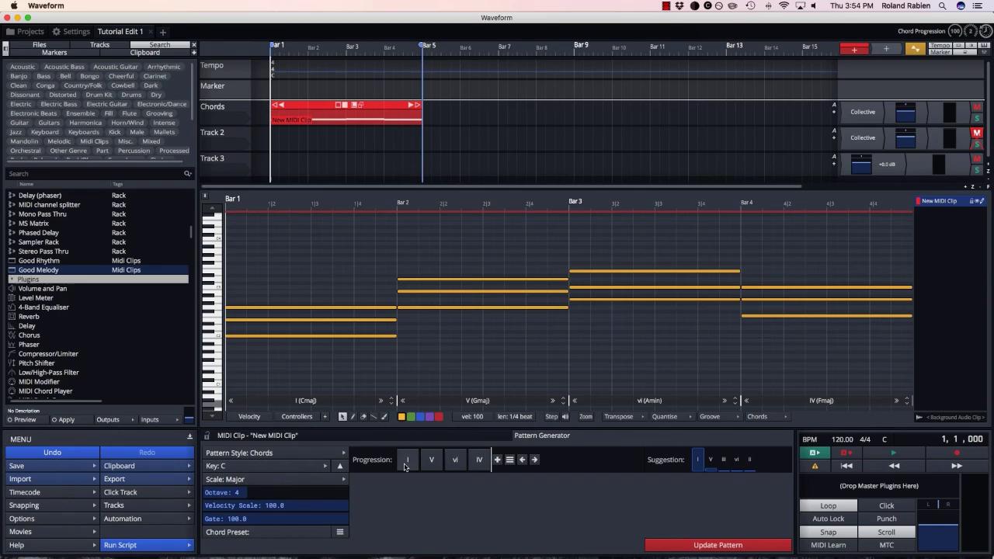
- Replace the first chord with a custom C Major Sixth chord (Cmaj6)
{"action": "left_click", "coordinate": [405, 460]}
{"action": "mouse_move", "coordinate": [441, 401]}
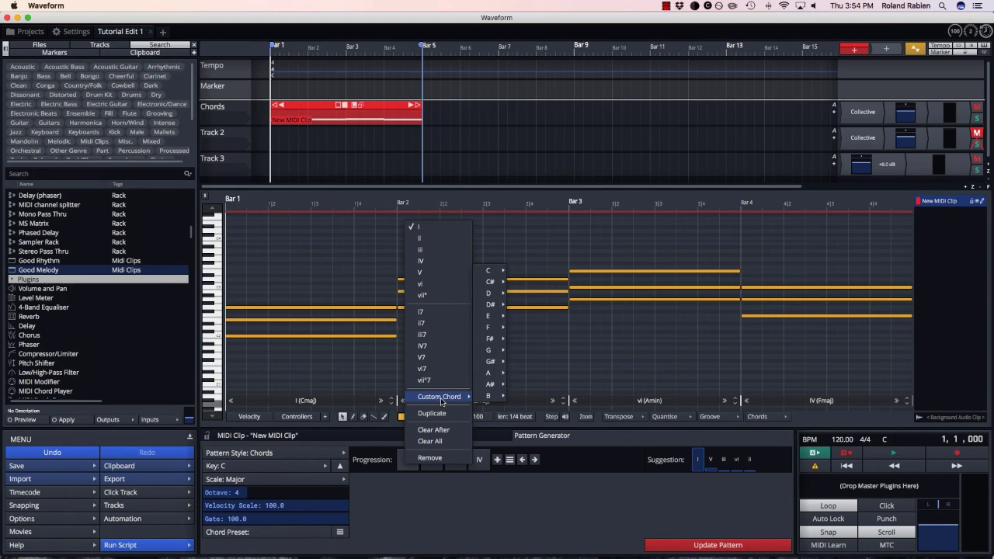
{"action": "mouse_move", "coordinate": [489, 271]}
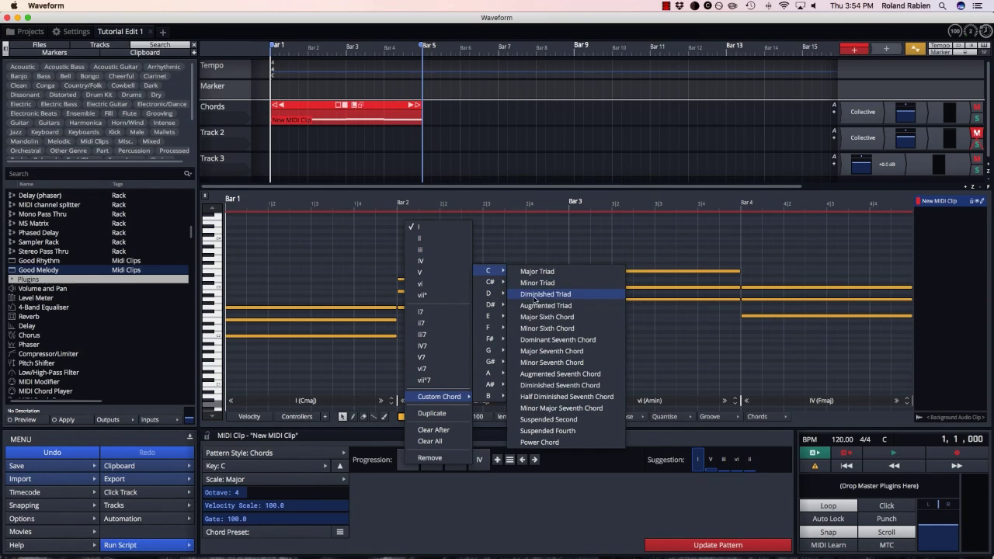
{"action": "left_click", "coordinate": [542, 317]}
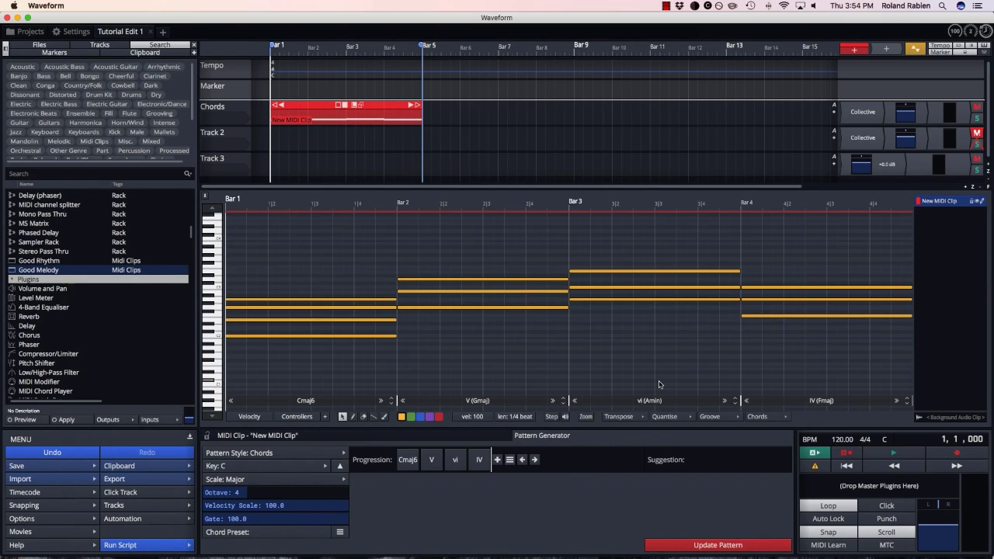
- Try the vi chord an octave lower and higher, then invert it down and back up
{"action": "left_click", "coordinate": [735, 403]}
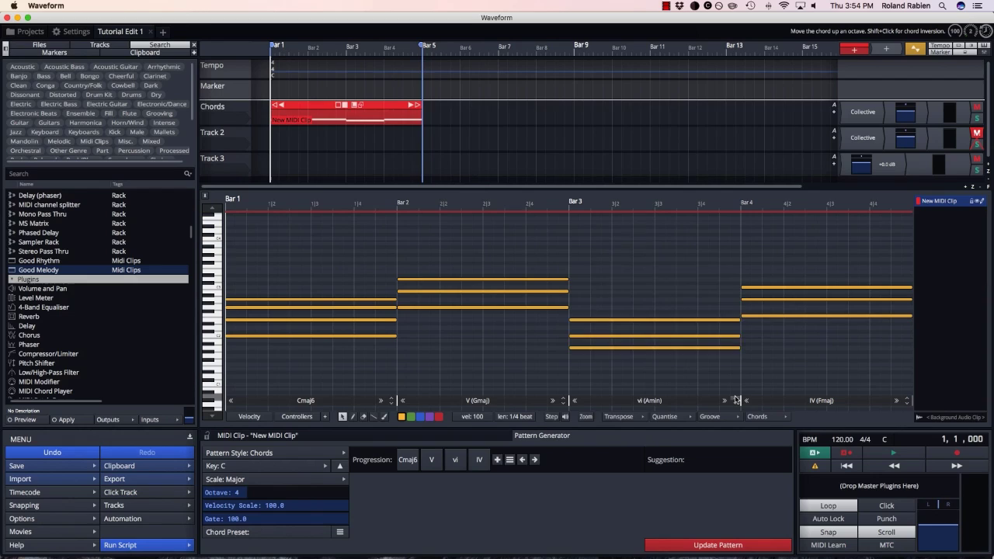
{"action": "left_click", "coordinate": [735, 398]}
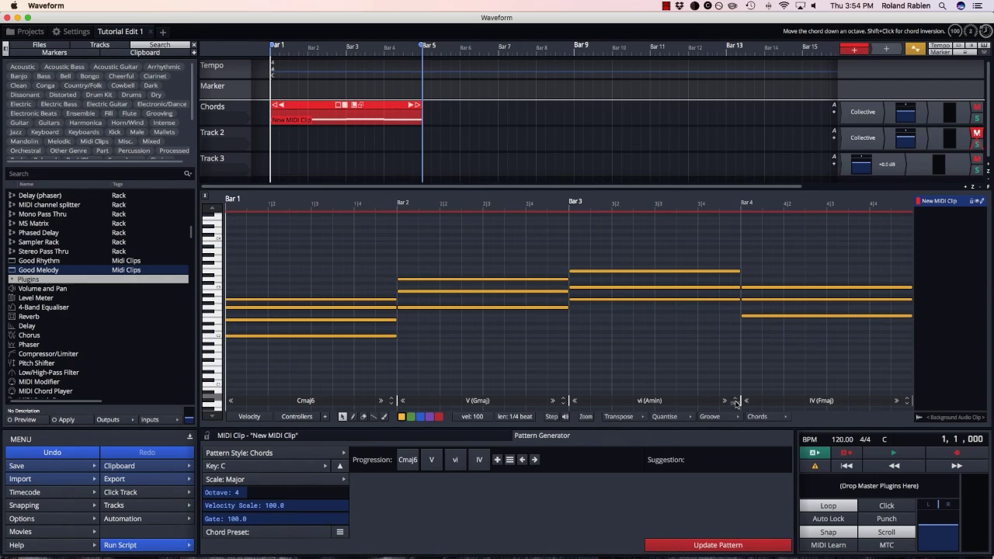
{"action": "left_click", "coordinate": [736, 403], "text": "shift"}
{"action": "left_click", "coordinate": [737, 399], "text": "shift"}
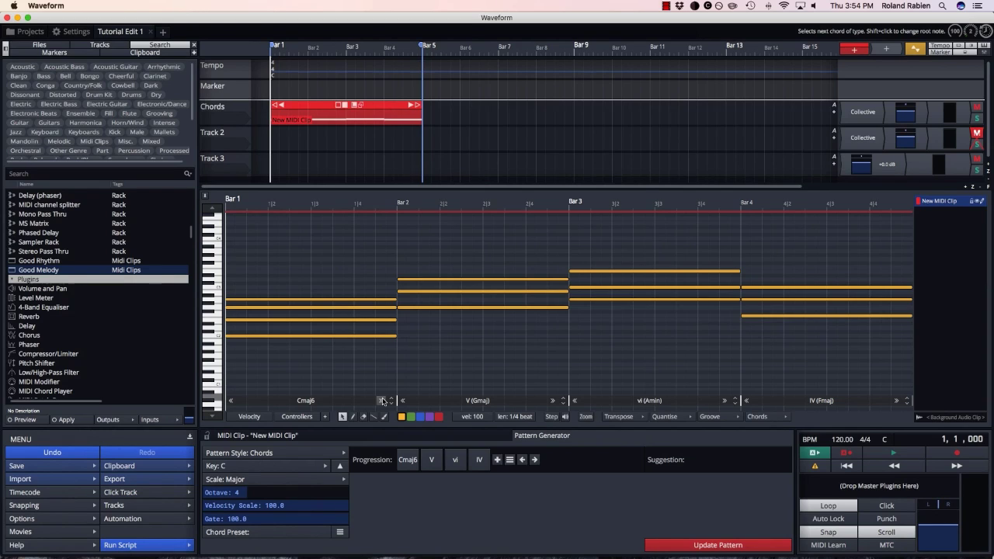
- Cycle the first chord through several chord types and shift its root note up
{"action": "left_click", "coordinate": [382, 400]}
{"action": "left_click", "coordinate": [382, 401]}
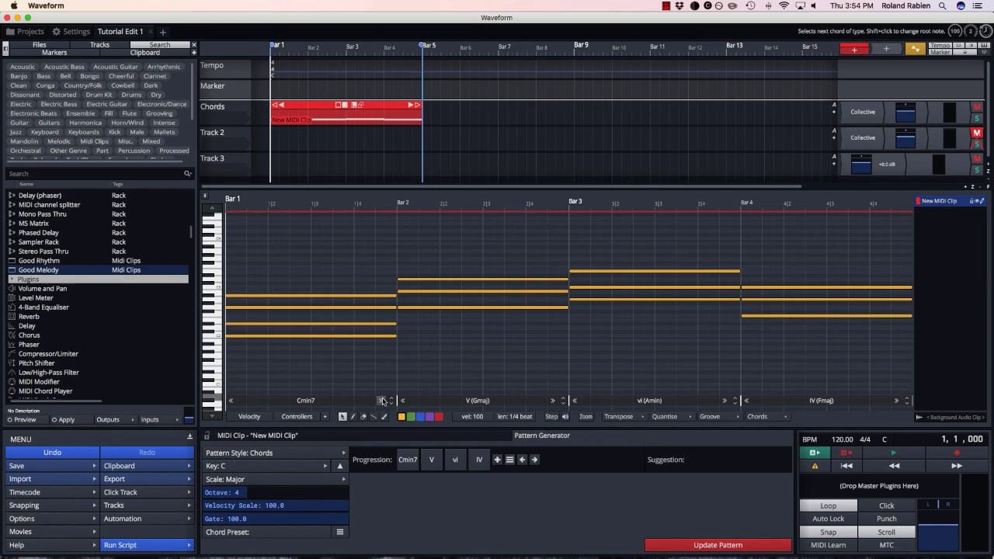
{"action": "left_click", "coordinate": [382, 400]}
{"action": "left_click", "coordinate": [382, 400]}
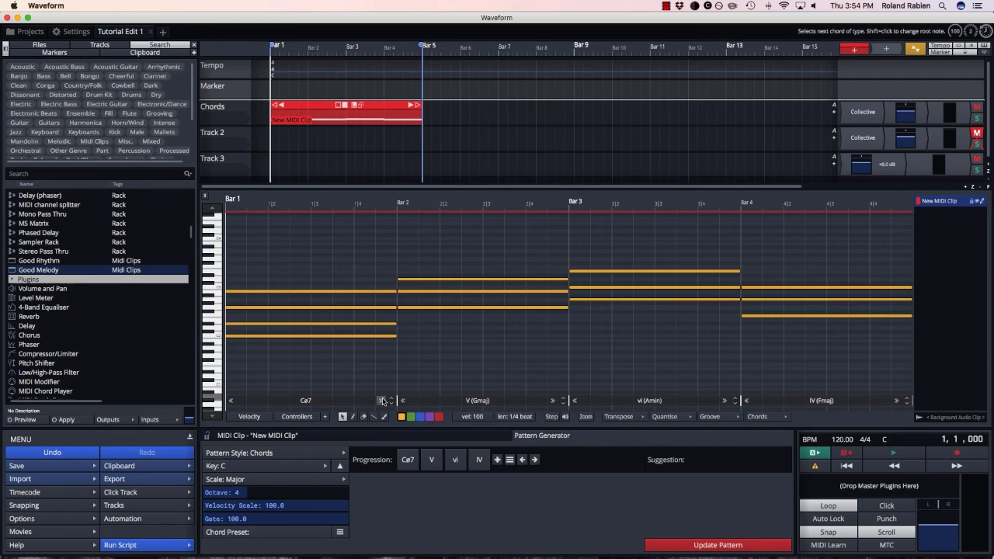
{"action": "left_click", "coordinate": [382, 400], "text": "shift"}
{"action": "left_click", "coordinate": [382, 401], "text": "shift"}
{"action": "left_click", "coordinate": [382, 401], "text": "shift"}
{"action": "left_click", "coordinate": [382, 401], "text": "shift"}
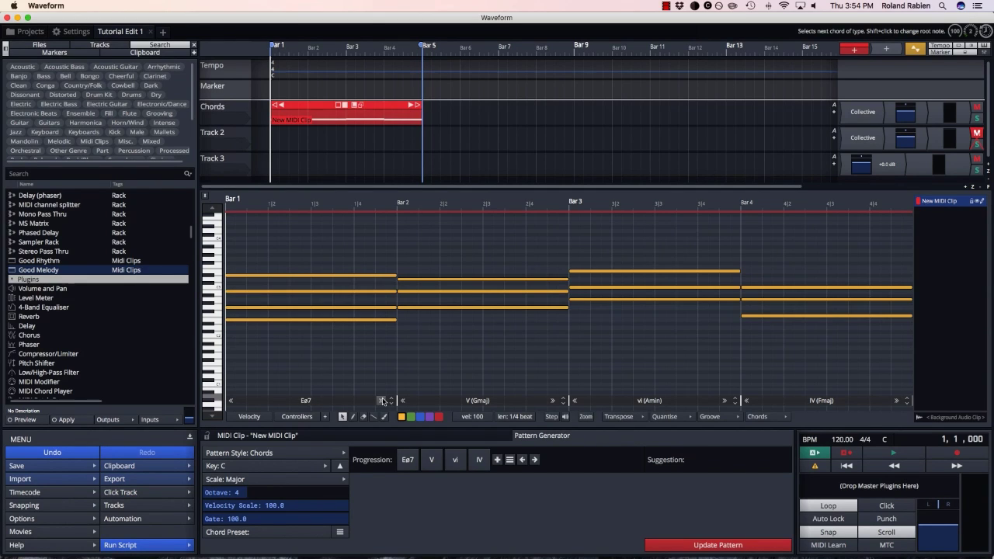
- Step the first chord's root back down to plain Cmaj and test dragging chord boundaries
{"action": "left_click", "coordinate": [232, 401], "text": "shift"}
{"action": "left_click", "coordinate": [232, 400], "text": "shift"}
{"action": "left_click", "coordinate": [232, 401], "text": "shift"}
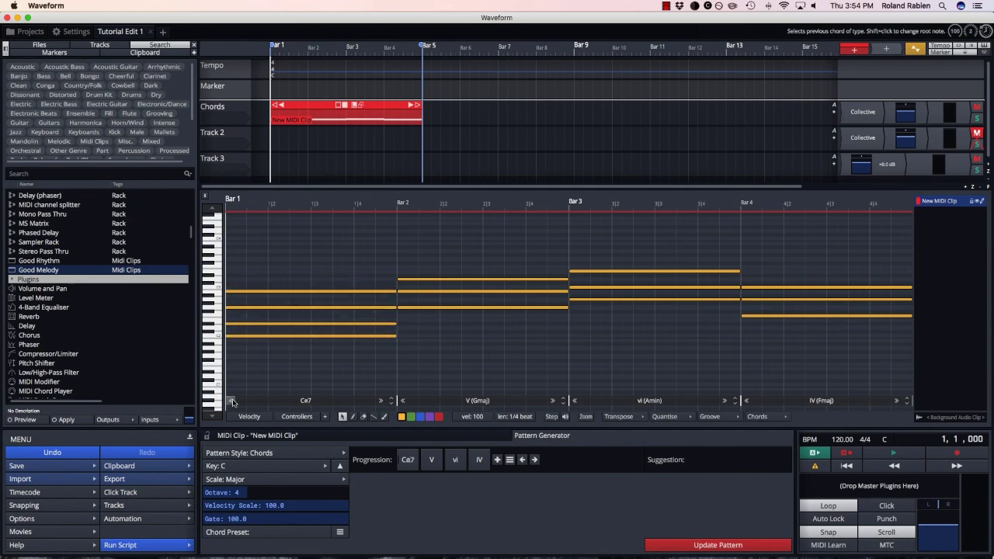
{"action": "left_click", "coordinate": [231, 401], "text": "shift"}
{"action": "left_click", "coordinate": [232, 401], "text": "shift"}
{"action": "left_click", "coordinate": [231, 400], "text": "shift"}
{"action": "left_click", "coordinate": [232, 401]}
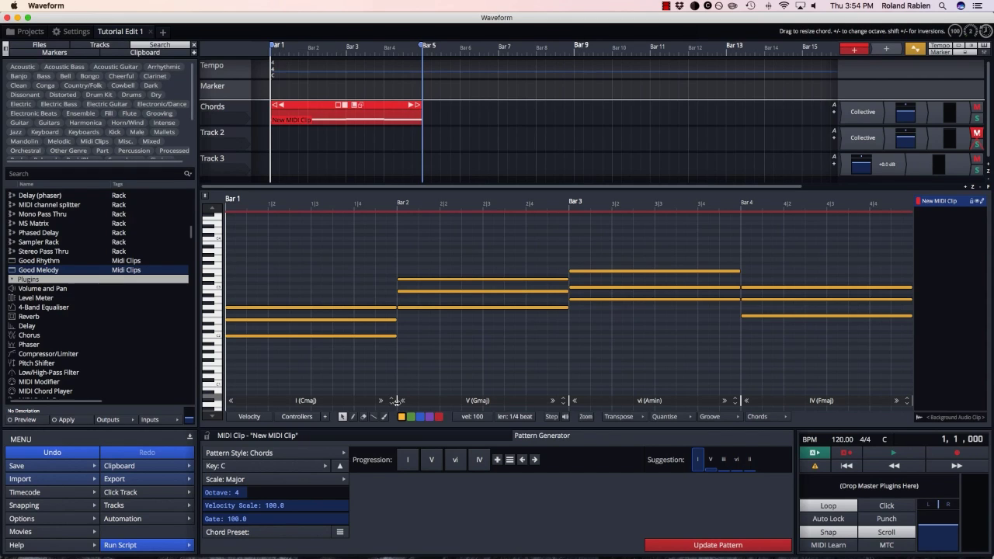
{"action": "mouse_move", "coordinate": [396, 401]}
{"action": "left_mouse_down"}
{"action": "mouse_move", "coordinate": [416, 400]}
{"action": "mouse_move", "coordinate": [377, 401]}
{"action": "mouse_move", "coordinate": [407, 401]}
{"action": "mouse_move", "coordinate": [394, 400]}
{"action": "left_mouse_up"}
{"action": "mouse_move", "coordinate": [566, 401]}
{"action": "left_mouse_down"}
{"action": "mouse_move", "coordinate": [528, 401]}
{"action": "mouse_move", "coordinate": [569, 400]}
{"action": "left_mouse_up"}
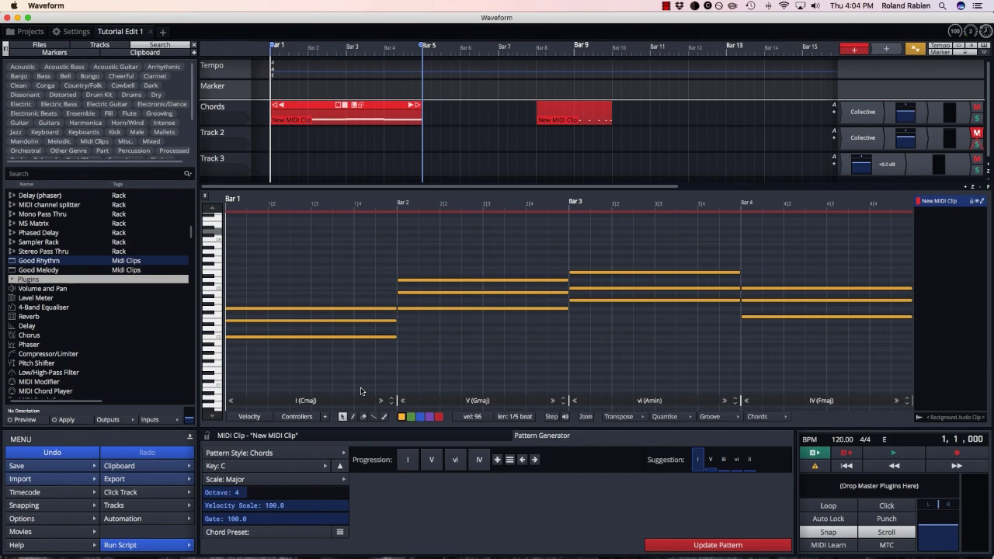
- Apply the House 1 chord preset, audition the rhythmic stabs, and return playback to the start
{"action": "left_click", "coordinate": [276, 538]}
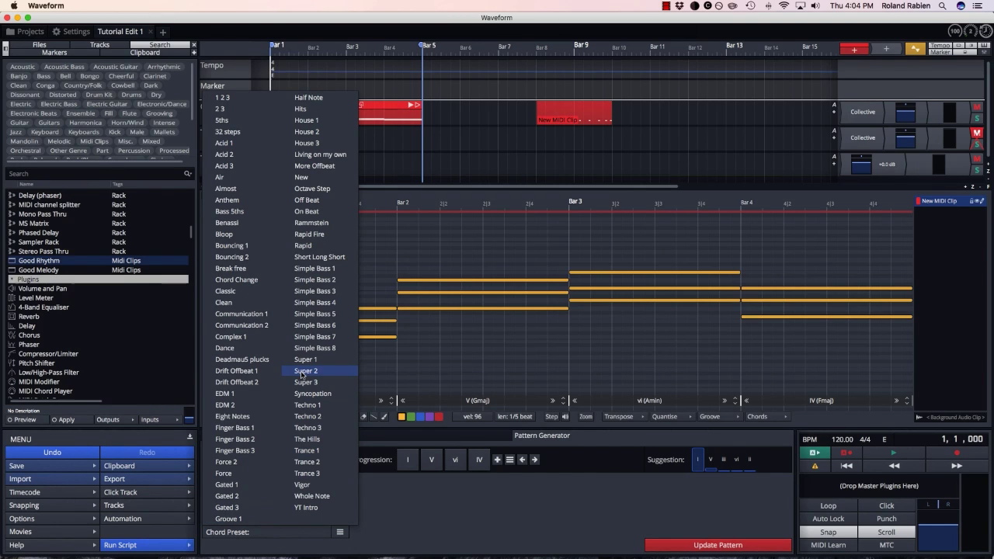
{"action": "left_click", "coordinate": [307, 120]}
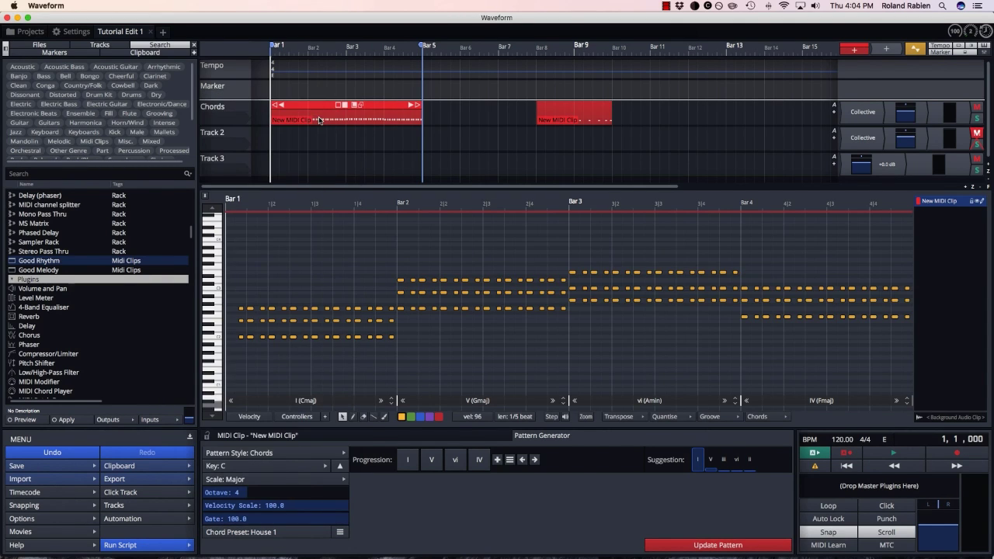
{"action": "left_click", "coordinate": [872, 453]}
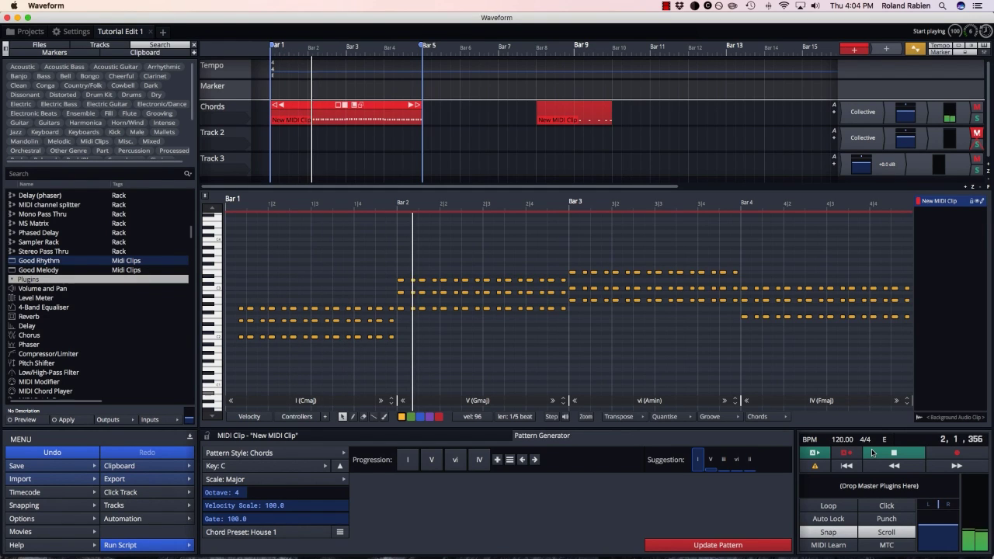
{"action": "left_click", "coordinate": [872, 452]}
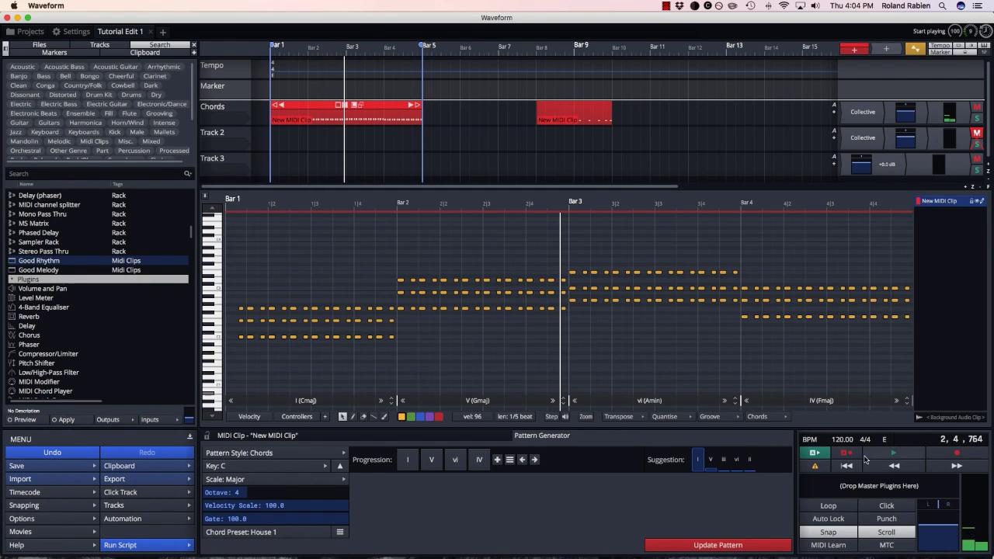
{"action": "left_click", "coordinate": [848, 466]}
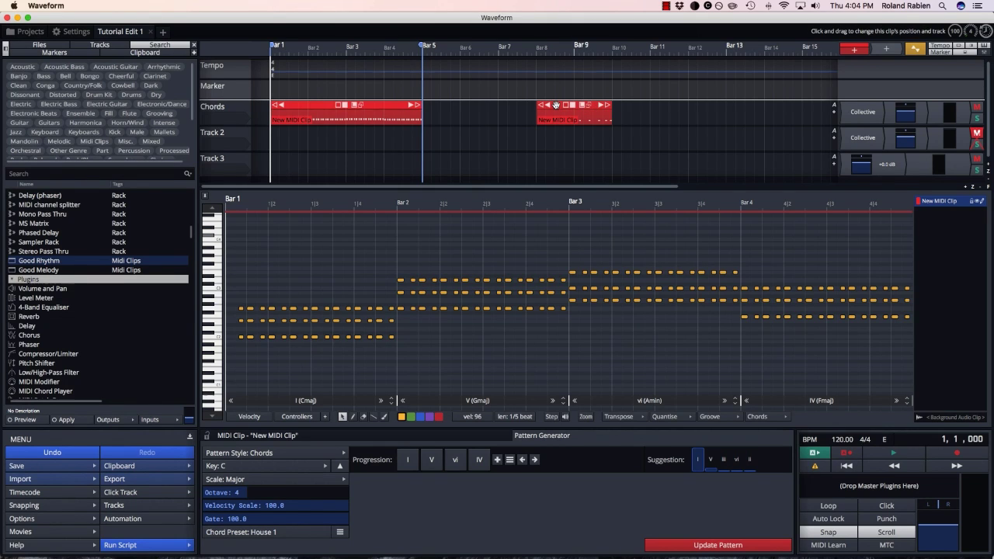
- Open the second MIDI clip near bar 8 and select all of its notes
{"action": "left_click", "coordinate": [555, 105]}
{"action": "left_click", "coordinate": [276, 337]}
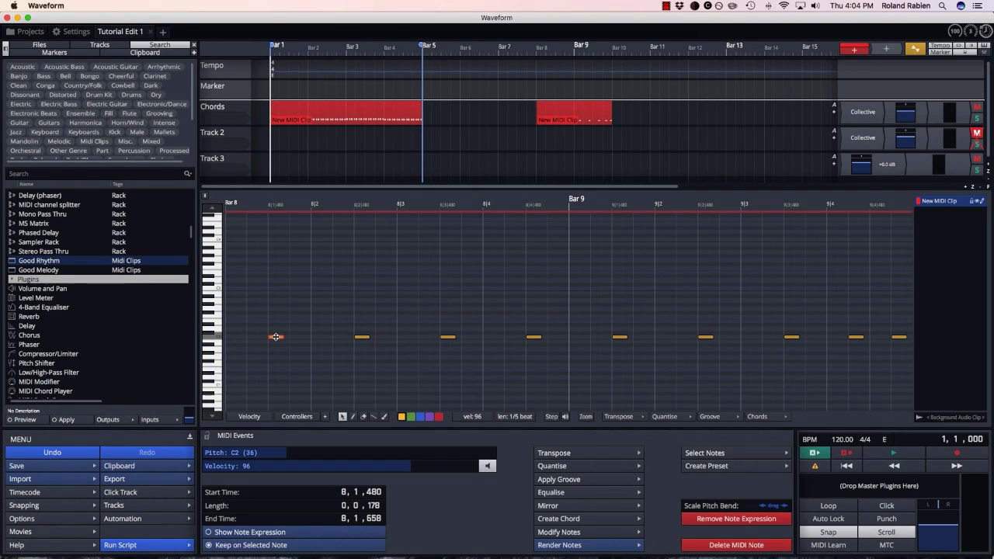
{"action": "key", "text": "super+a"}
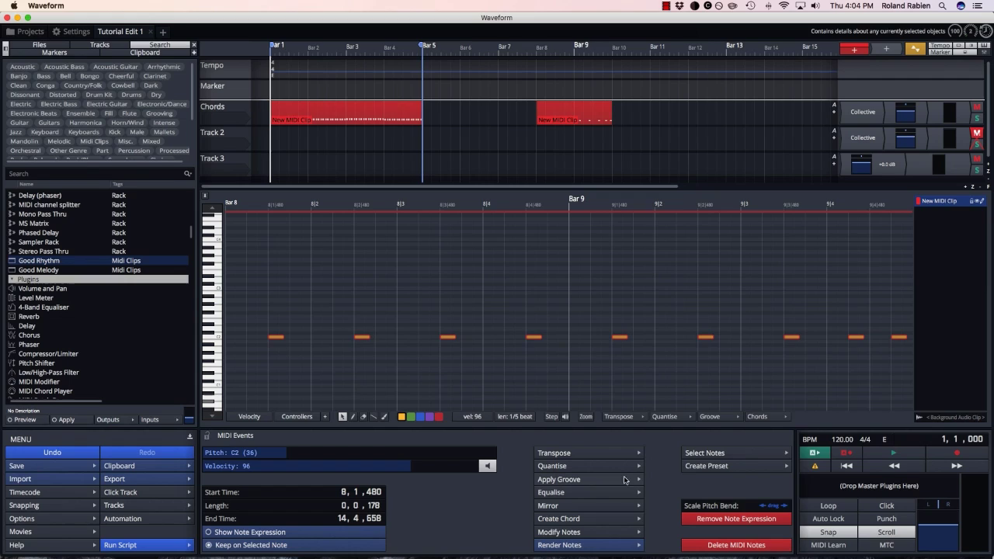
- Save the selected notes as a chord preset named New 2 and return to the first Chords clip
{"action": "left_click", "coordinate": [707, 466]}
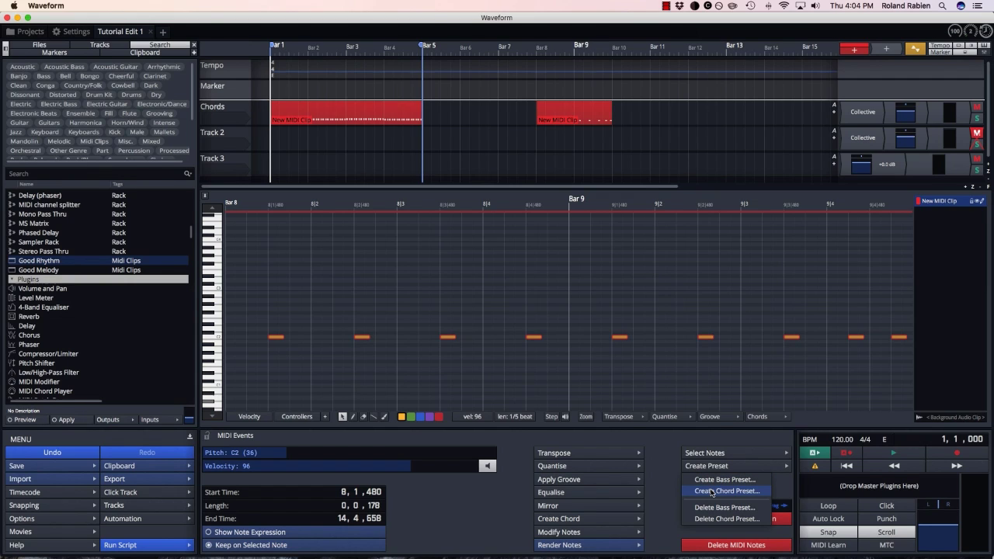
{"action": "left_click", "coordinate": [712, 491]}
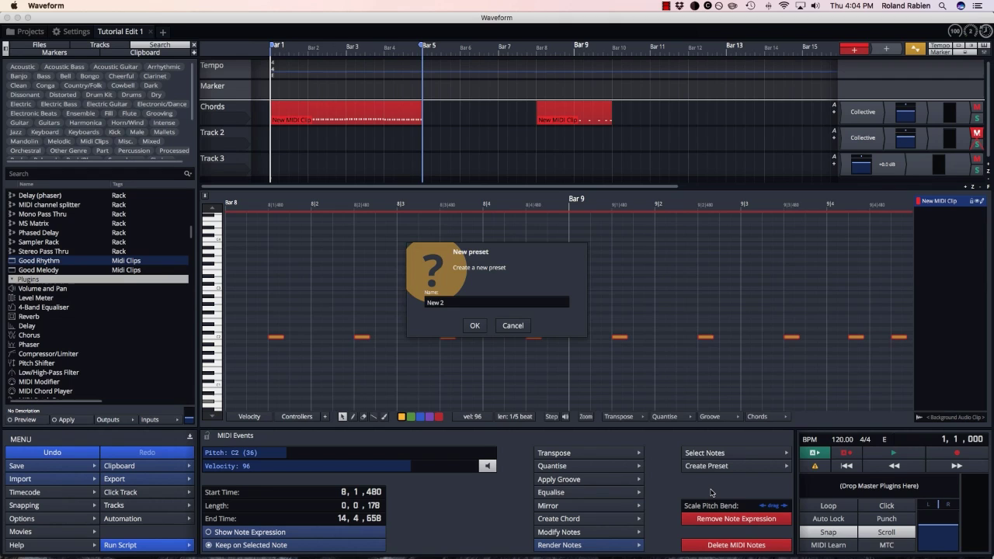
{"action": "key", "text": "Return"}
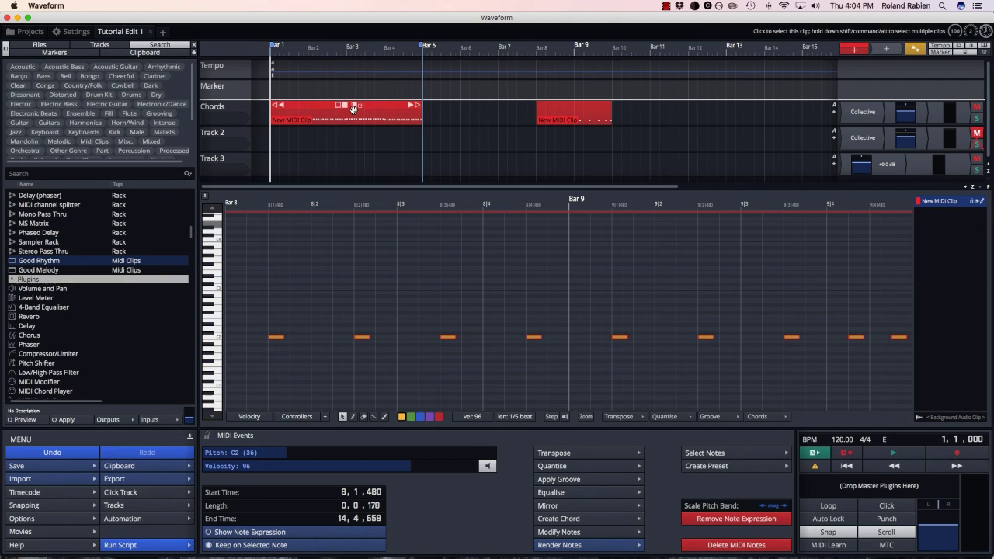
{"action": "left_click", "coordinate": [323, 111]}
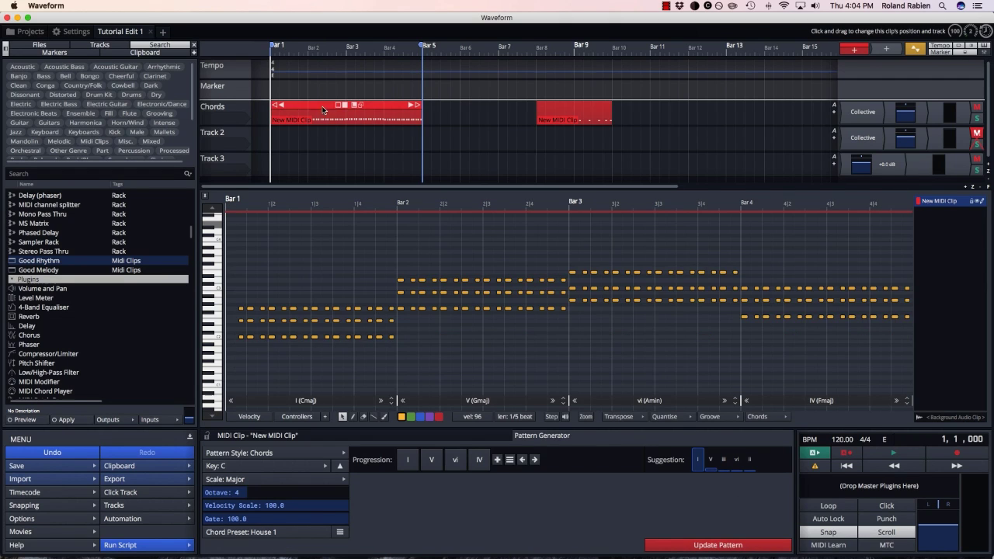
- Apply the New 2 chord preset to the first Chords clip and play it back
{"action": "left_click", "coordinate": [268, 531]}
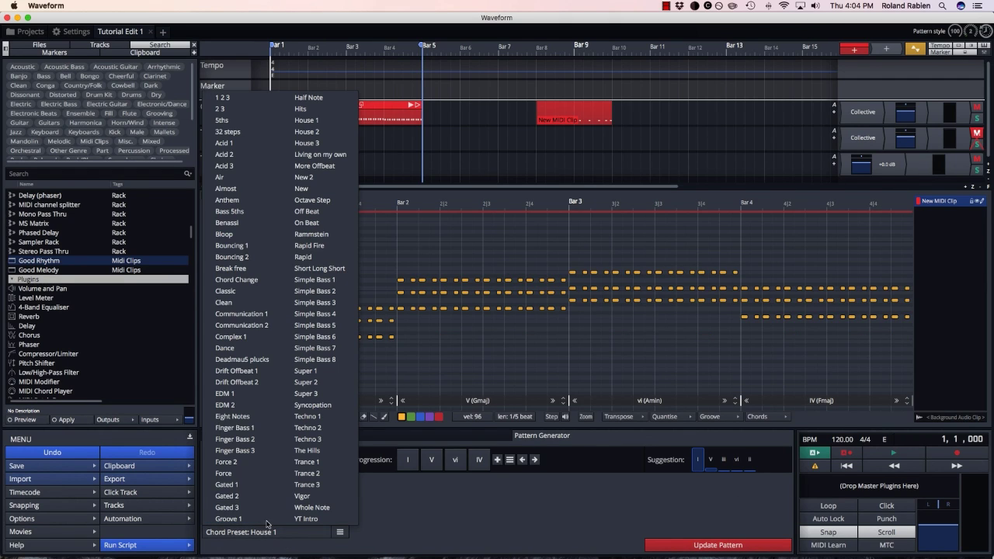
{"action": "left_click", "coordinate": [304, 177]}
{"action": "left_click", "coordinate": [883, 455]}
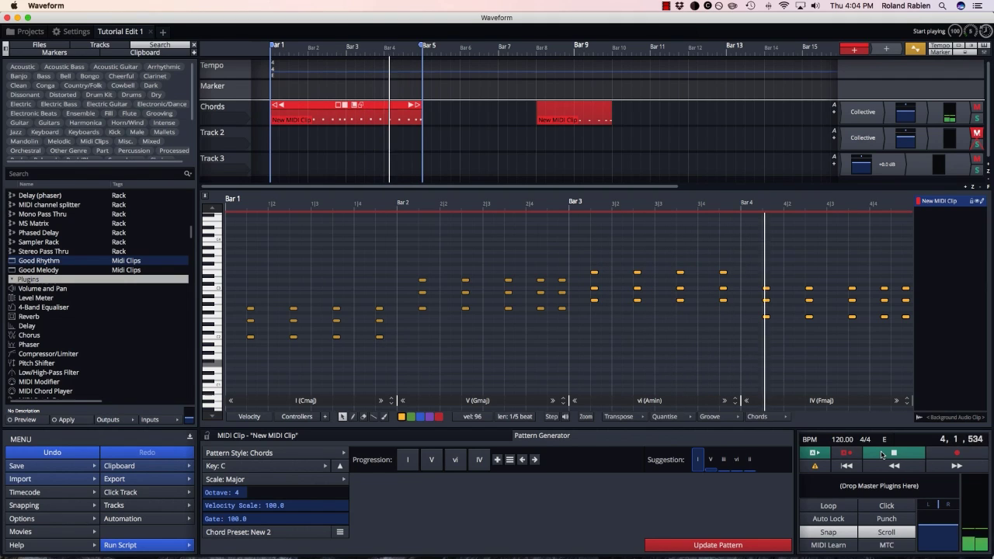
{"action": "left_click", "coordinate": [882, 456]}
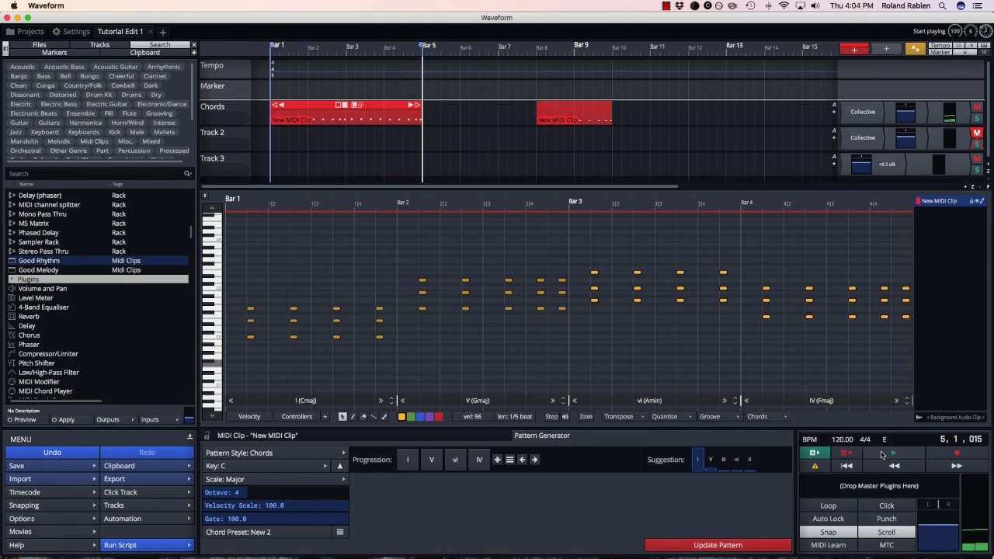
- Set Key to Follow Global Track, save the clip as preset 'Chords', and drag it onto Track 2
{"action": "left_click", "coordinate": [337, 469]}
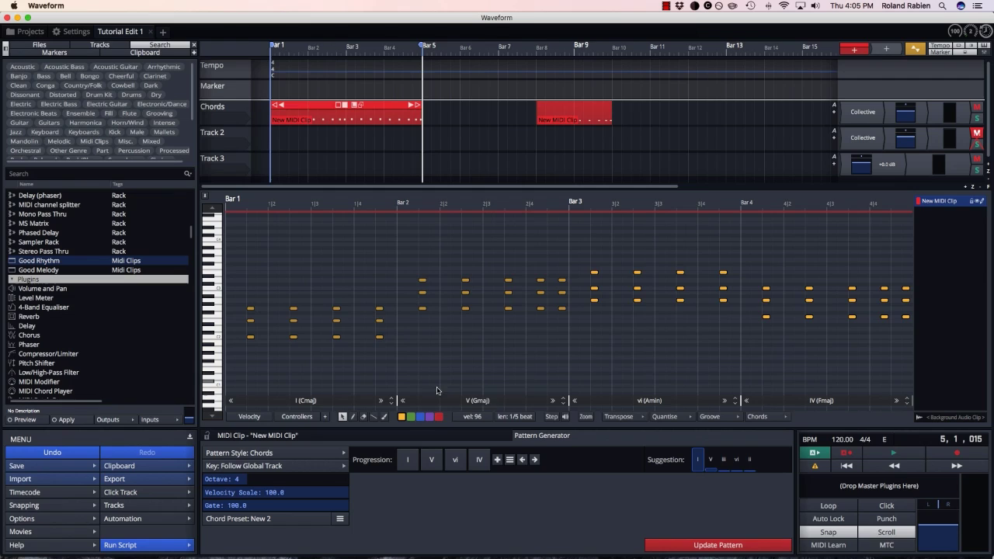
{"action": "left_click", "coordinate": [415, 437]}
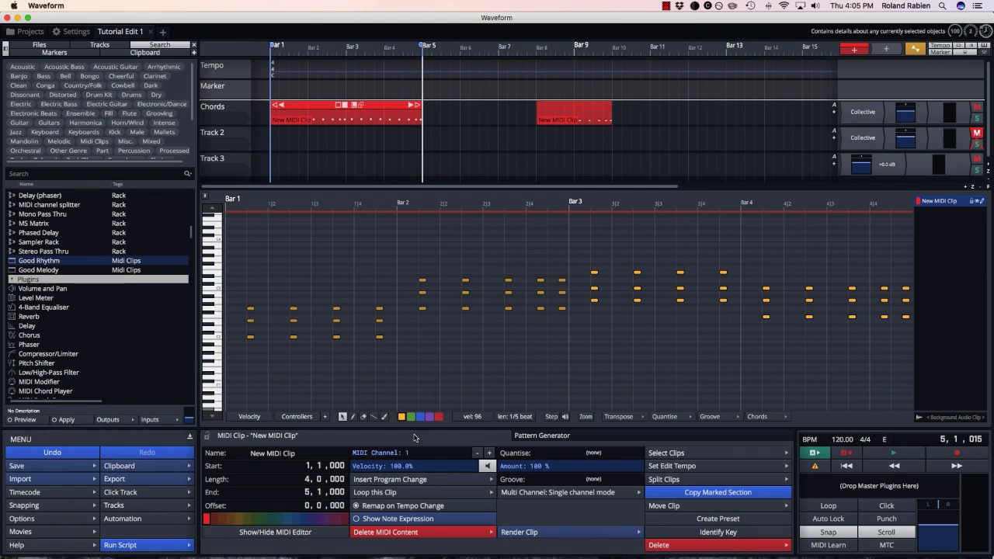
{"action": "left_click", "coordinate": [718, 519]}
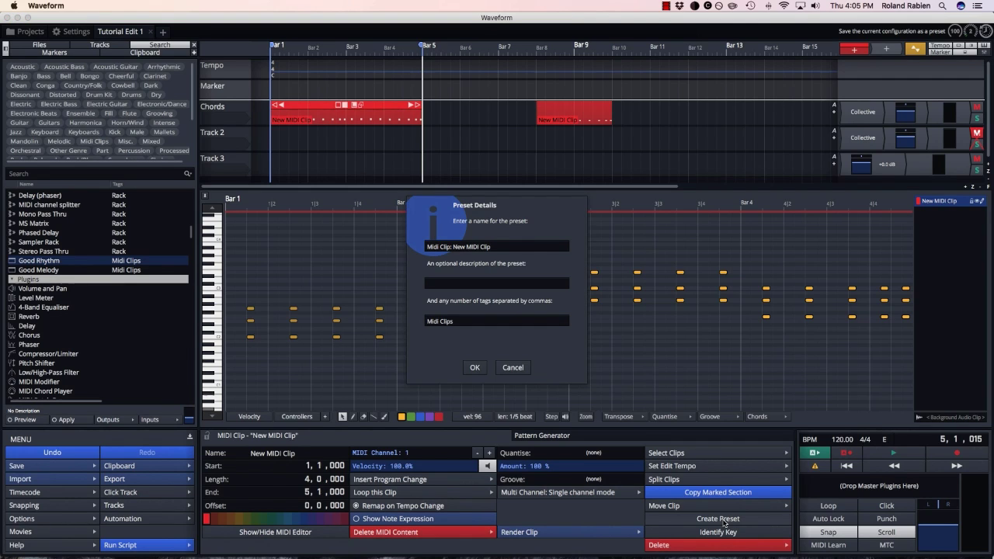
{"action": "key", "text": "super+a"}
{"action": "key", "text": "BackSpace"}
{"action": "key", "text": "Return"}
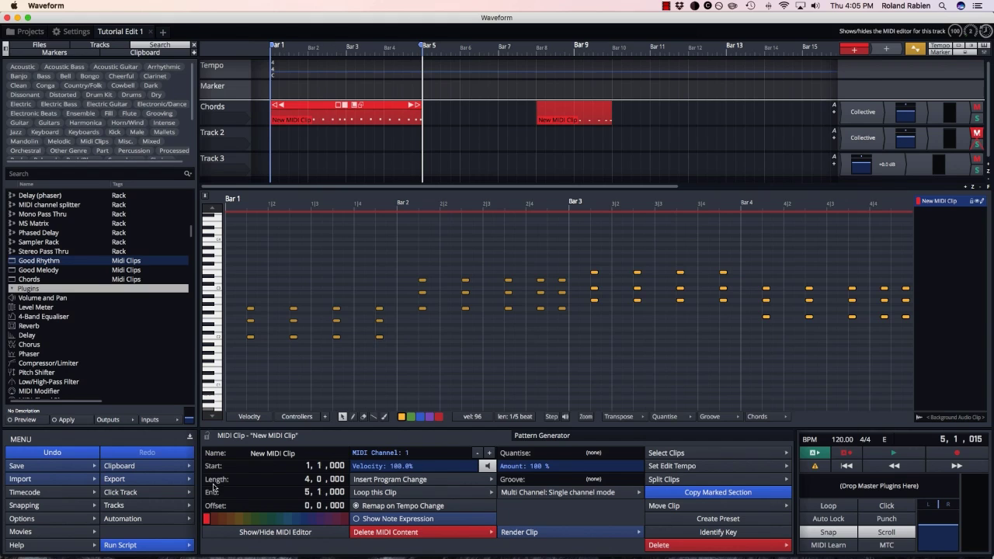
{"action": "left_click_drag", "start_coordinate": [67, 279], "coordinate": [579, 137]}
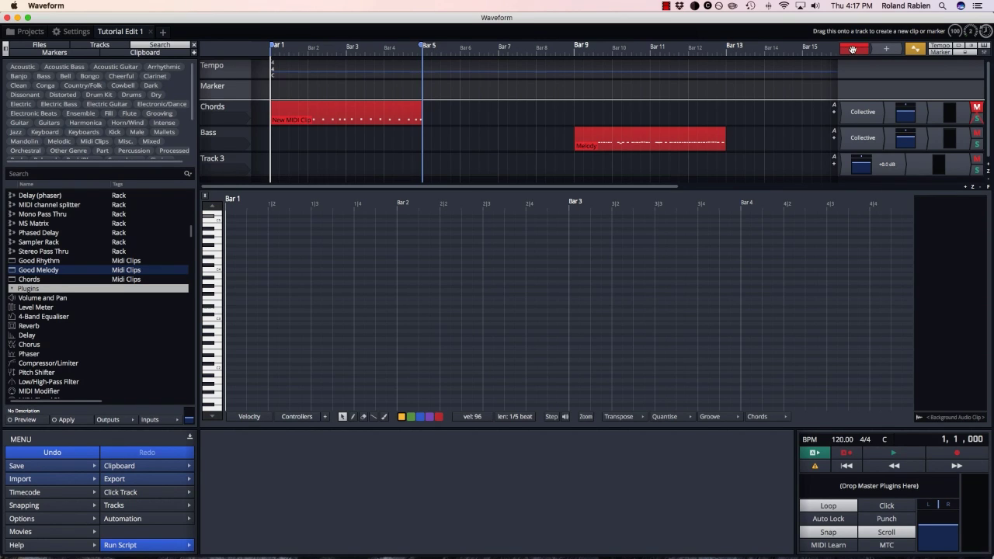
- Insert a new MIDI clip at bar 1 of the Bass track using the Basslines pattern style
{"action": "left_click_drag", "start_coordinate": [852, 49], "coordinate": [272, 140]}
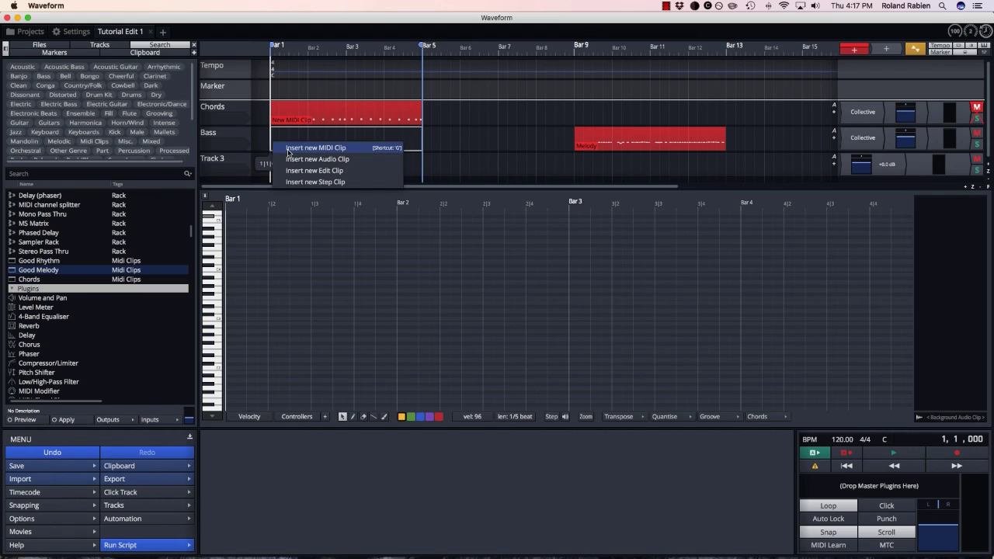
{"action": "left_click", "coordinate": [318, 147]}
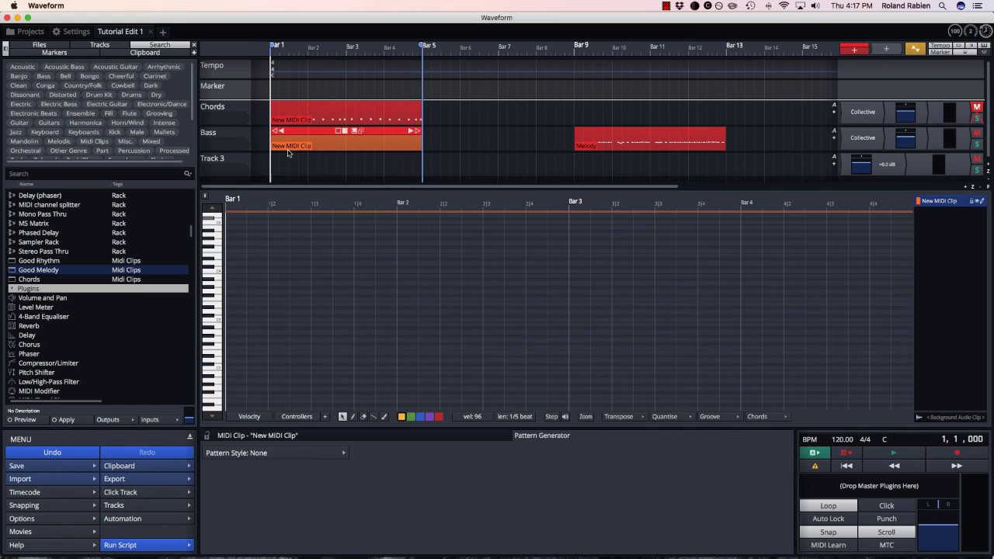
{"action": "left_click", "coordinate": [274, 456]}
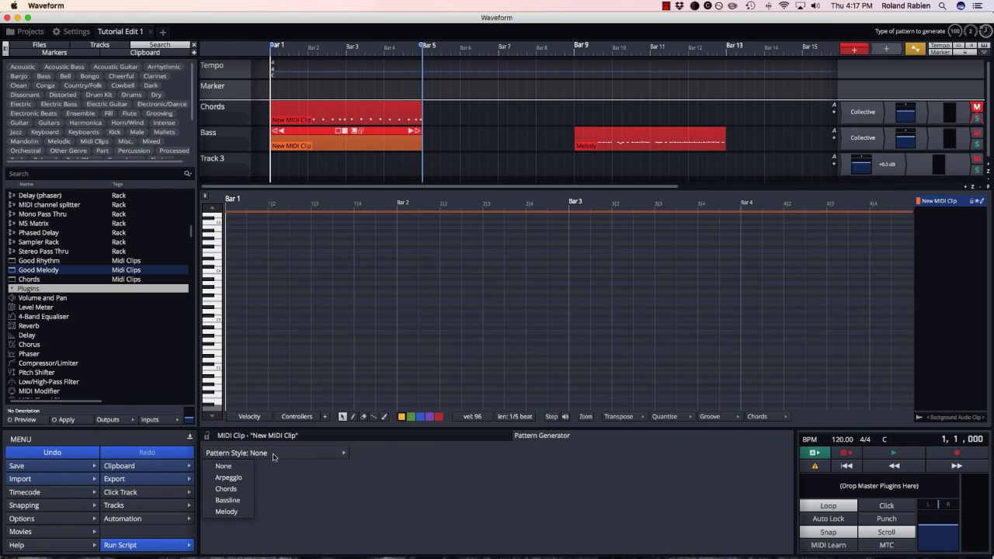
{"action": "left_click", "coordinate": [227, 500]}
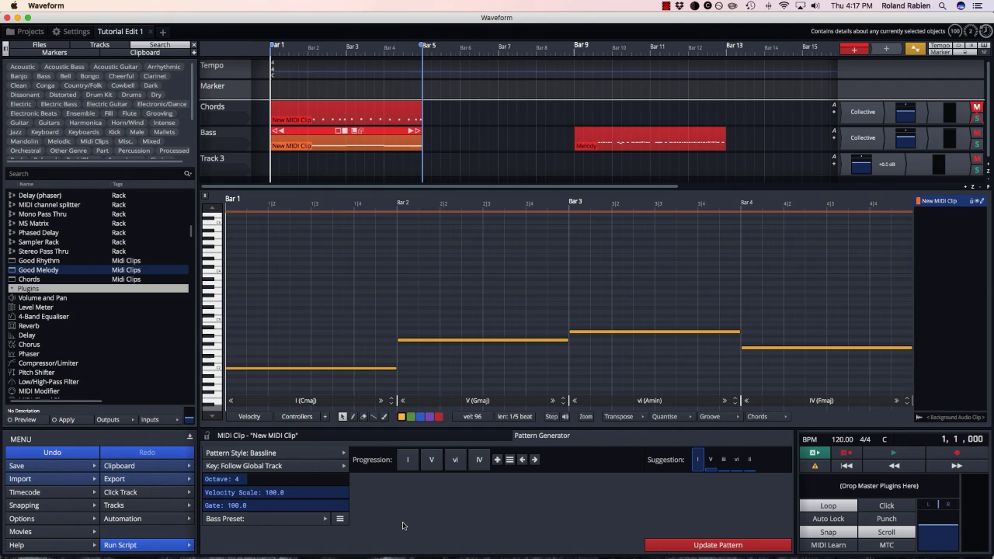
- Apply the On Beat Octave bass preset and audition the bassline
{"action": "left_click", "coordinate": [314, 520]}
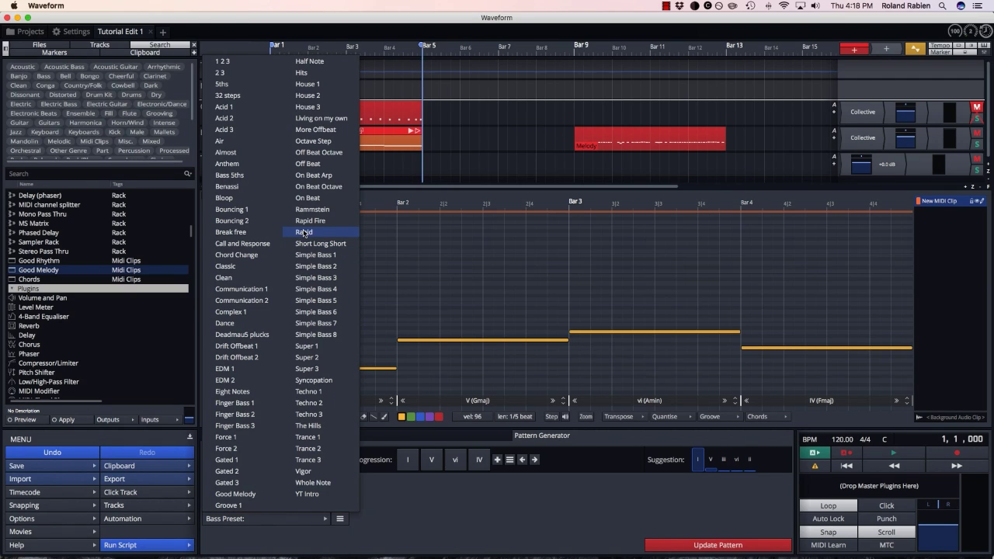
{"action": "left_click", "coordinate": [334, 186]}
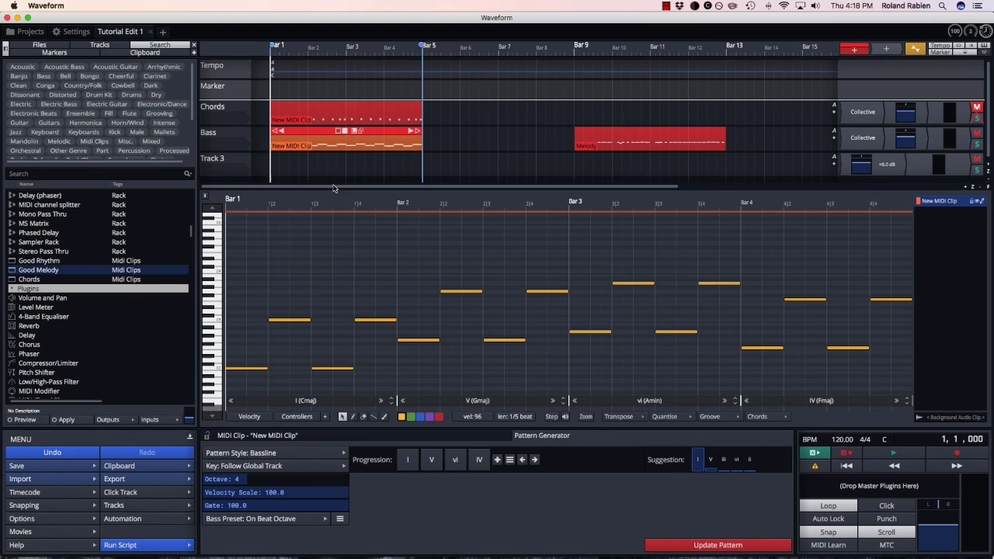
{"action": "left_click", "coordinate": [875, 460]}
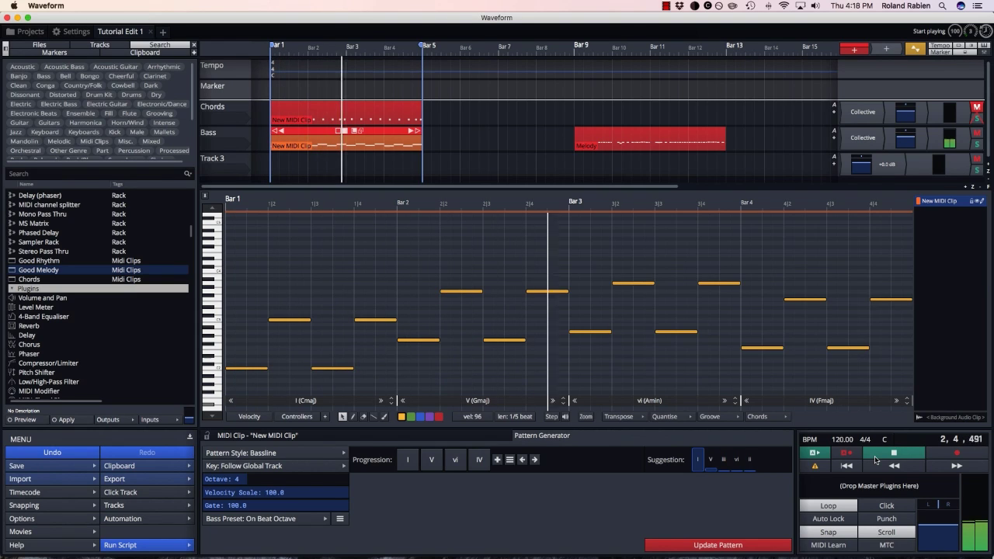
{"action": "left_click", "coordinate": [875, 461]}
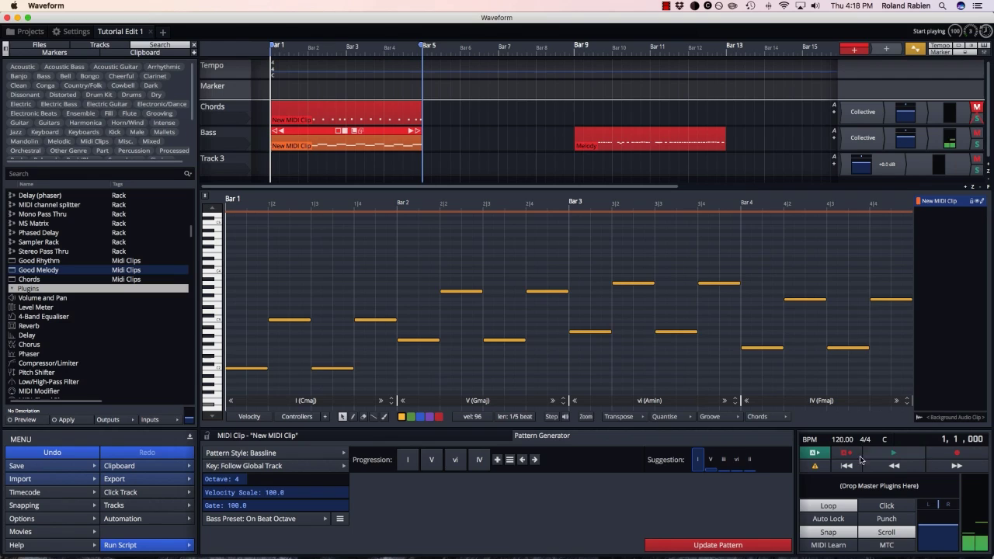
- Switch the bass preset to On Beat Arp and play it back
{"action": "left_click", "coordinate": [264, 518]}
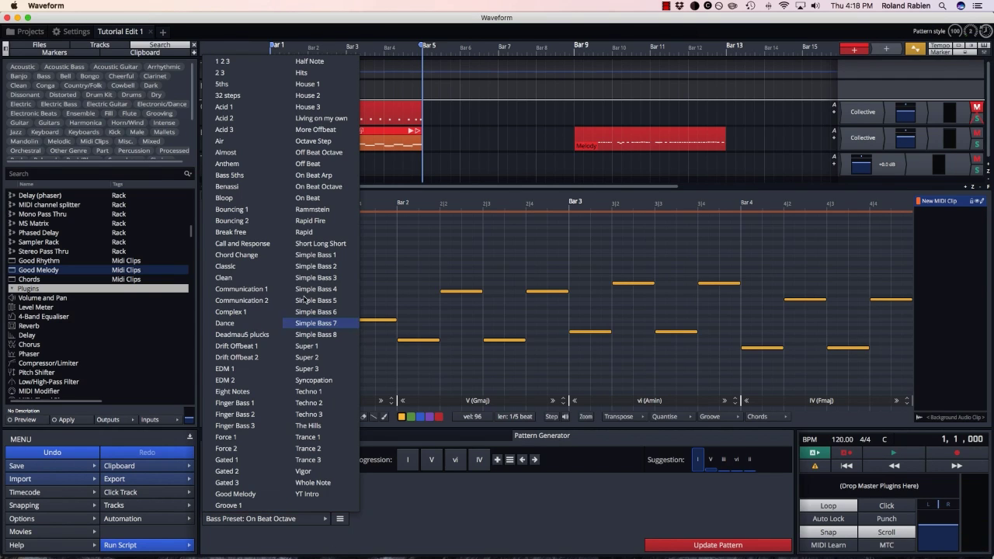
{"action": "left_click", "coordinate": [314, 175]}
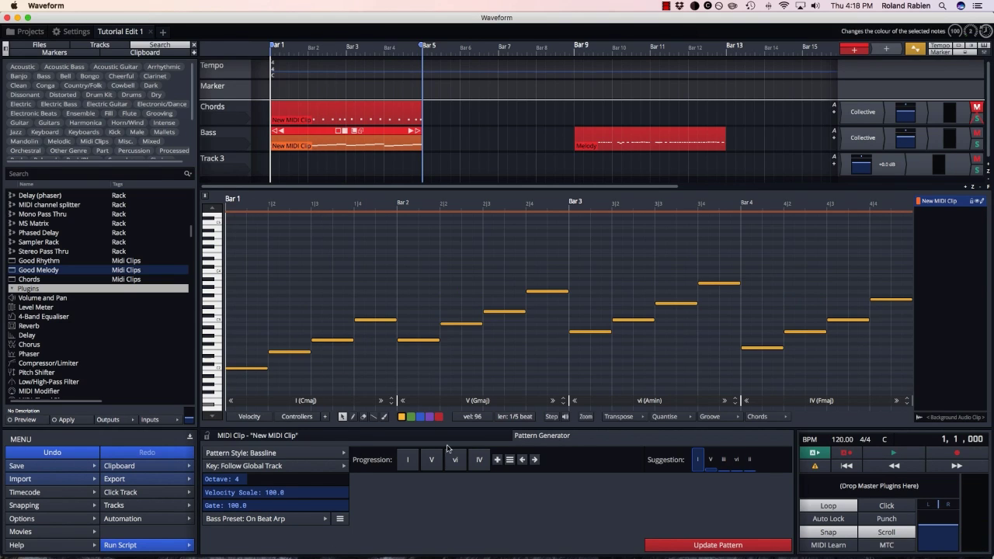
{"action": "left_click", "coordinate": [882, 455]}
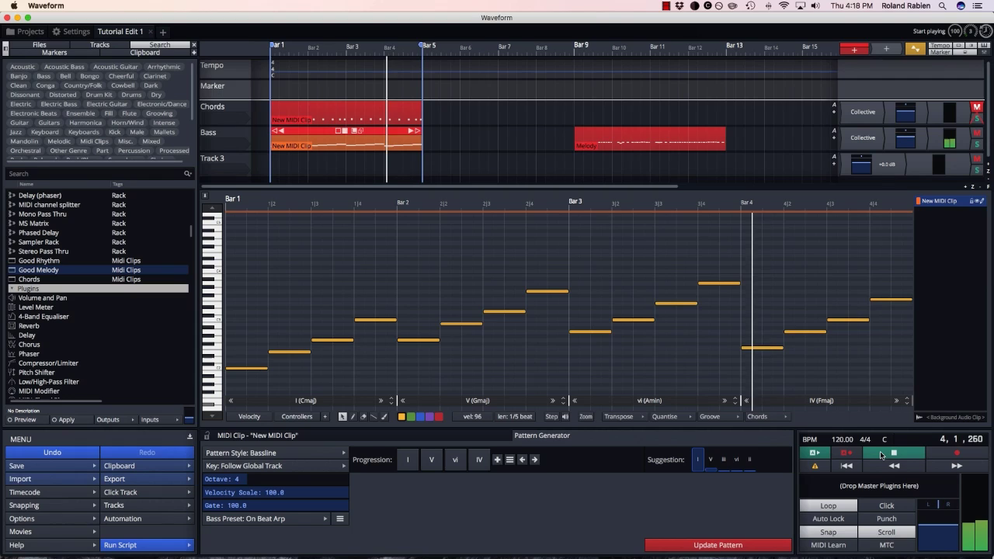
{"action": "left_click", "coordinate": [880, 455]}
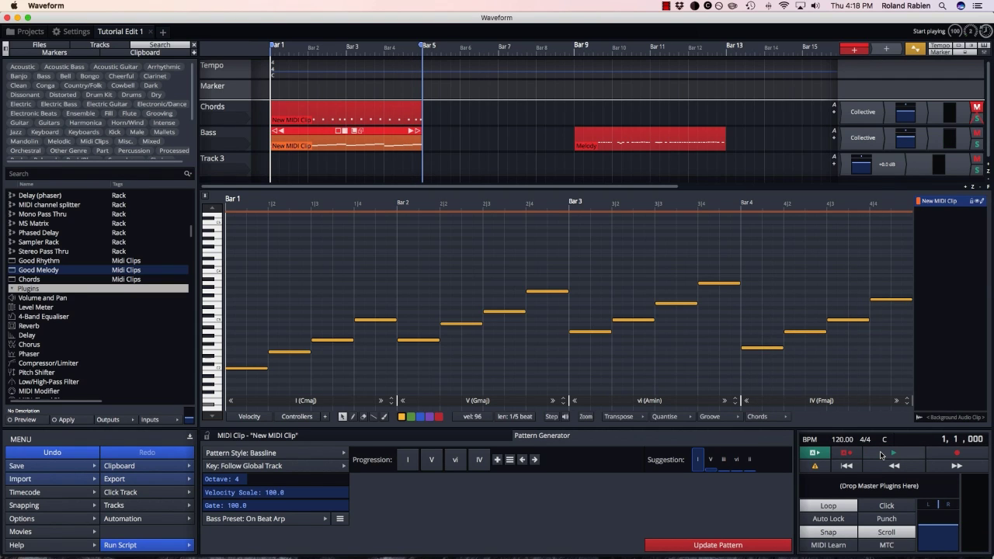
- Select every note in the Melody clip and save them as a new bass preset
{"action": "left_click", "coordinate": [630, 132]}
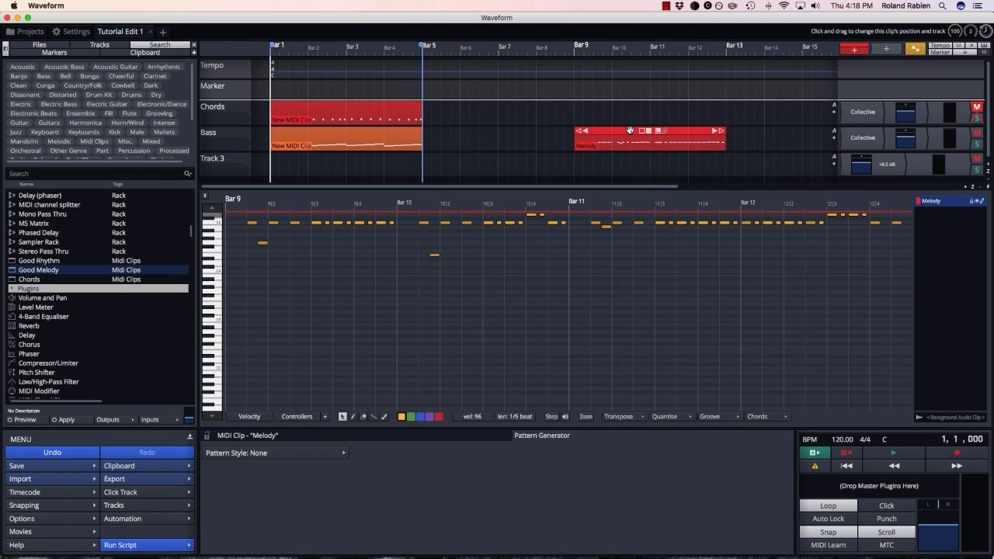
{"action": "left_click", "coordinate": [360, 223]}
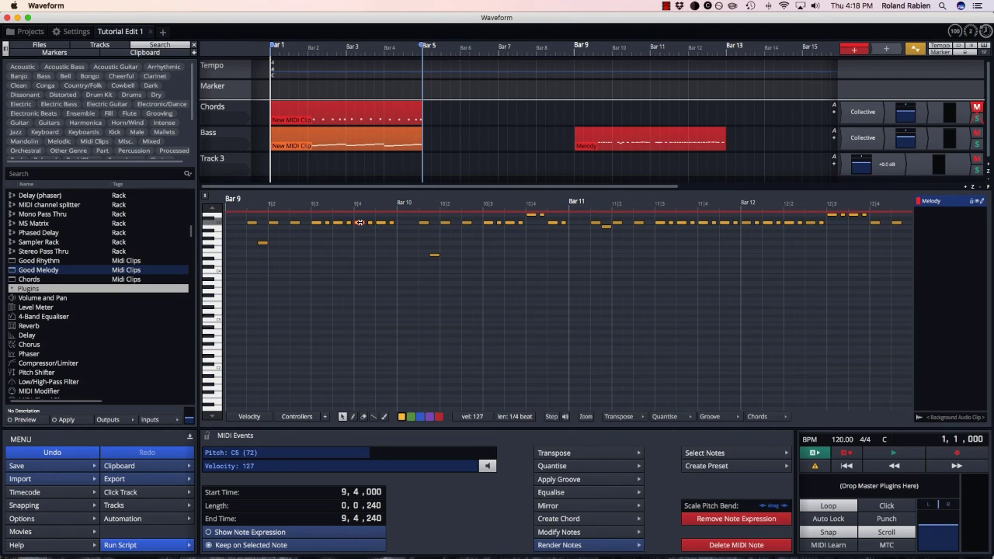
{"action": "key", "text": "super+a"}
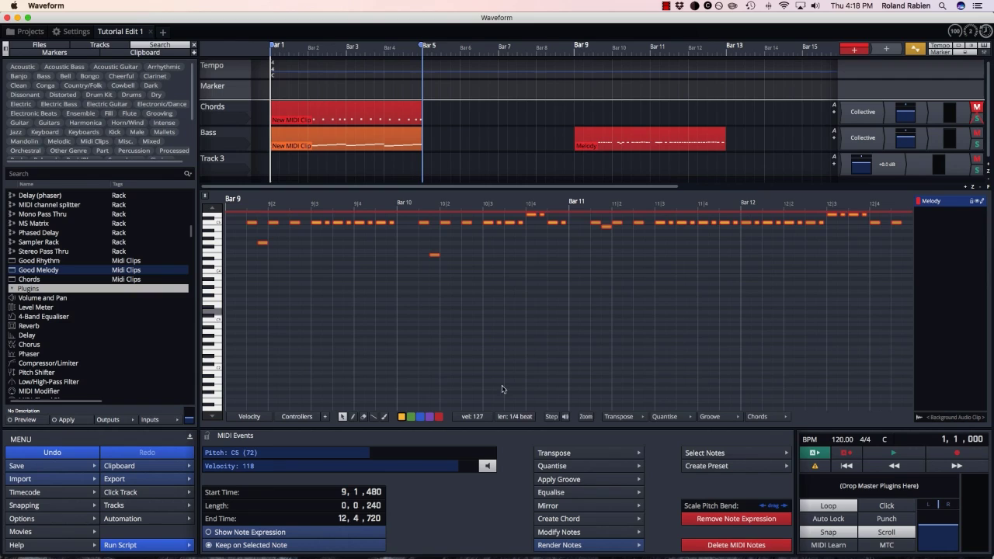
{"action": "left_click", "coordinate": [726, 466]}
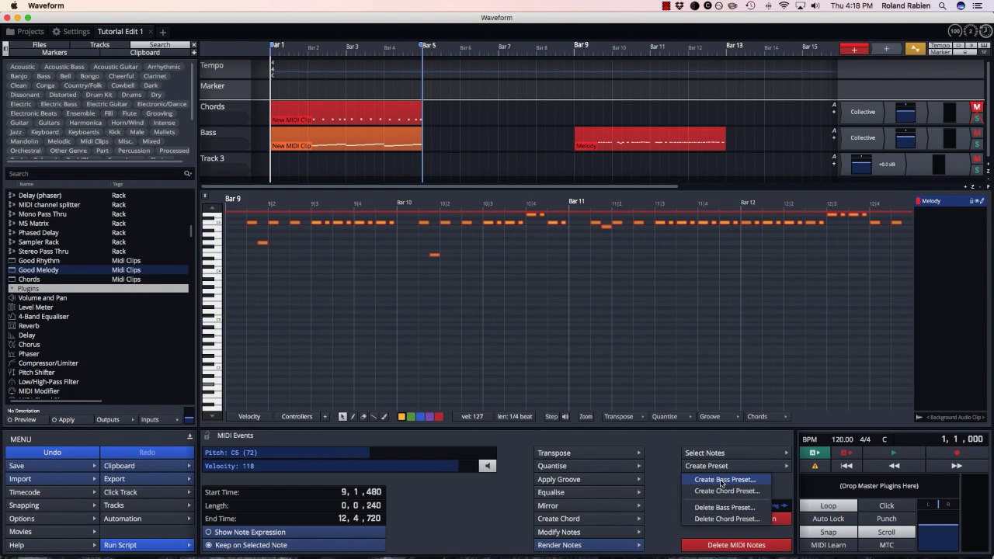
{"action": "left_click", "coordinate": [725, 491]}
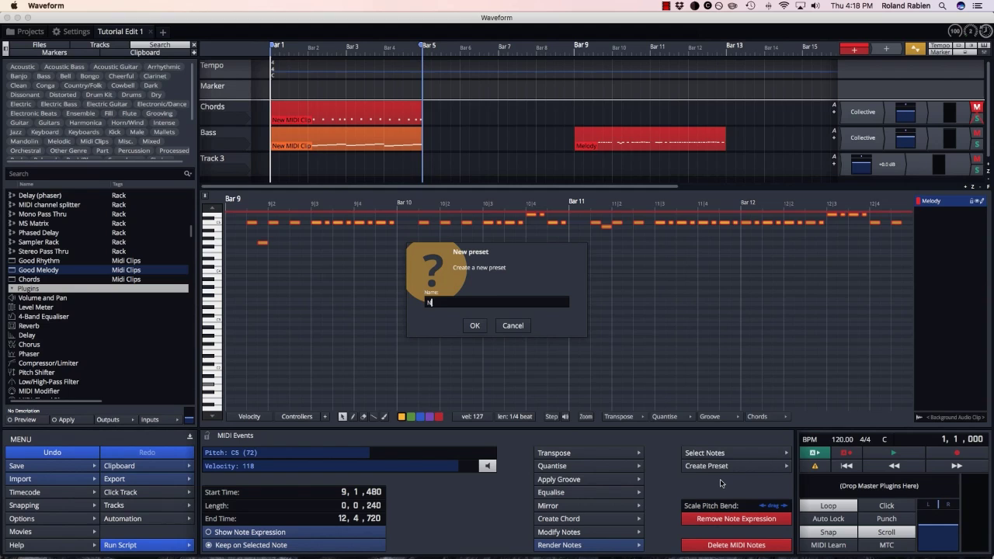
{"action": "key", "text": "Return"}
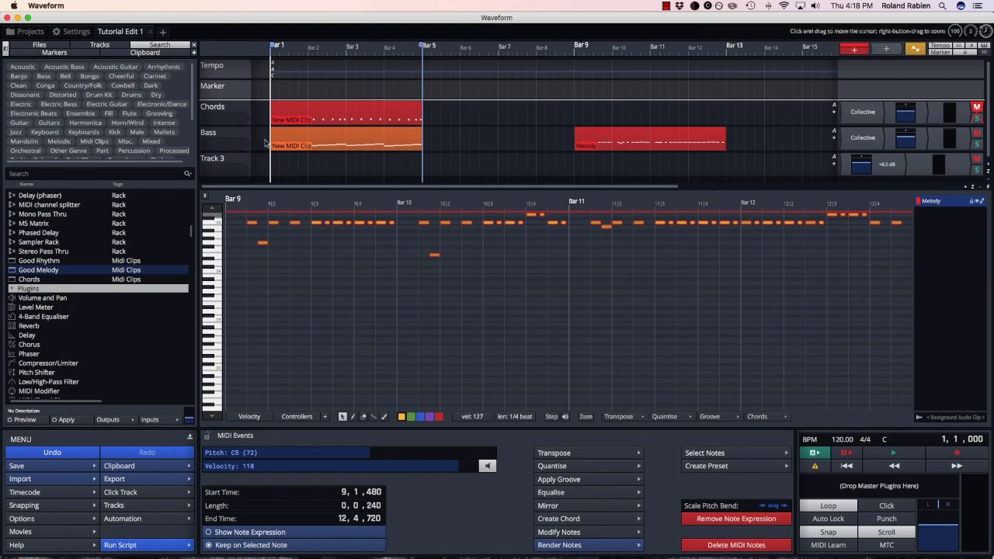
- Open the Bass clip, apply the custom New bass preset, and audition the result
{"action": "left_click", "coordinate": [302, 131]}
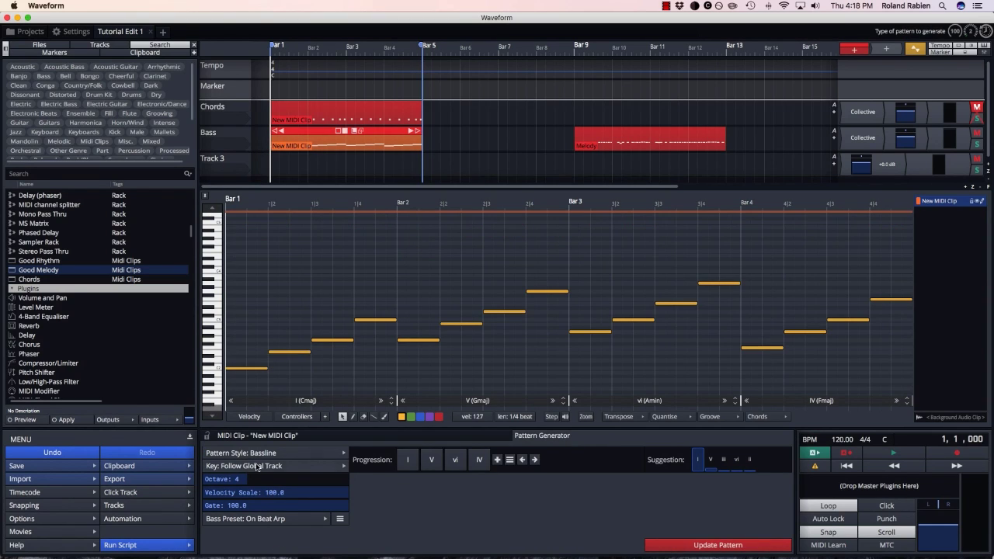
{"action": "left_click", "coordinate": [263, 520]}
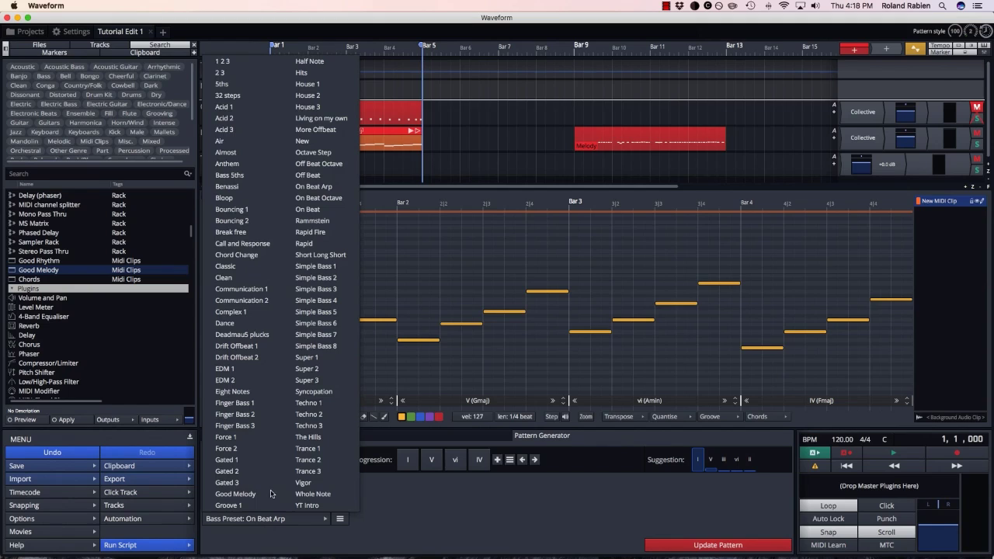
{"action": "left_click", "coordinate": [329, 141]}
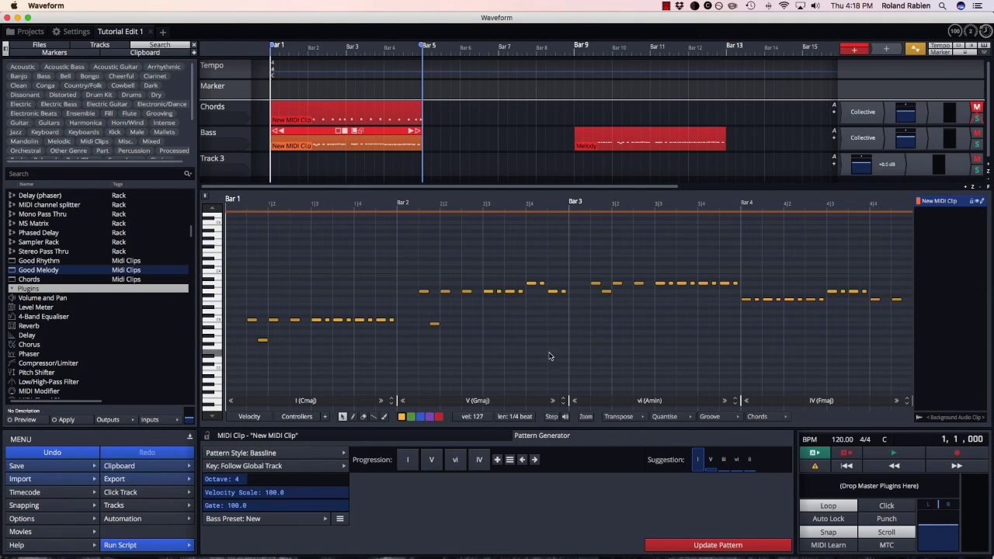
{"action": "left_click", "coordinate": [878, 456]}
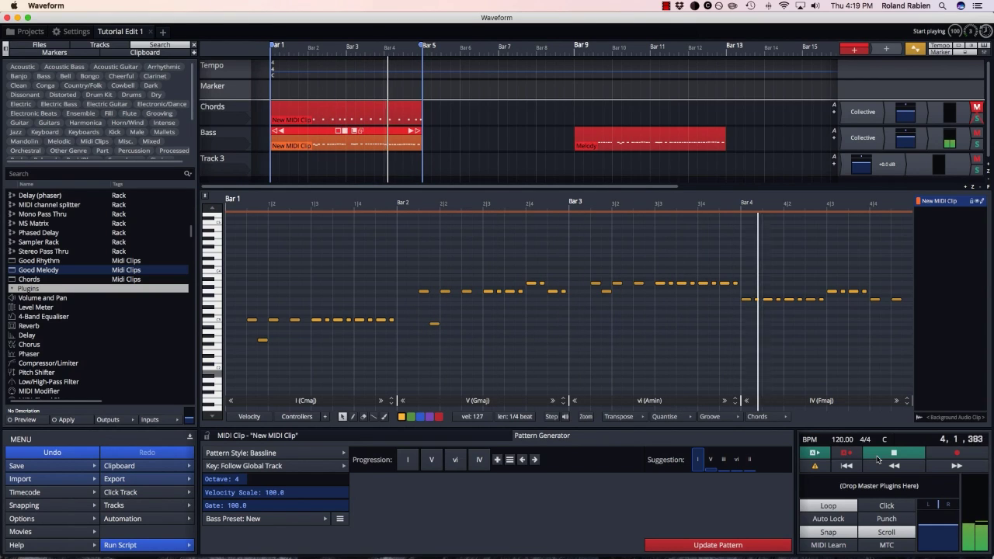
{"action": "left_click", "coordinate": [878, 457]}
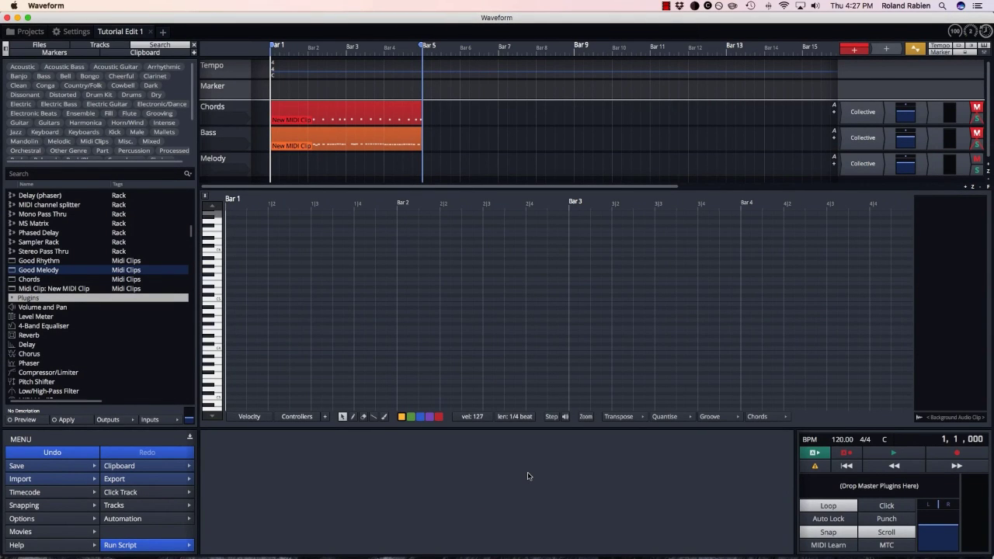
- Insert a new MIDI clip on the Melody track with Melody pattern style and 1/8 note length
{"action": "left_click_drag", "start_coordinate": [854, 49], "coordinate": [276, 180]}
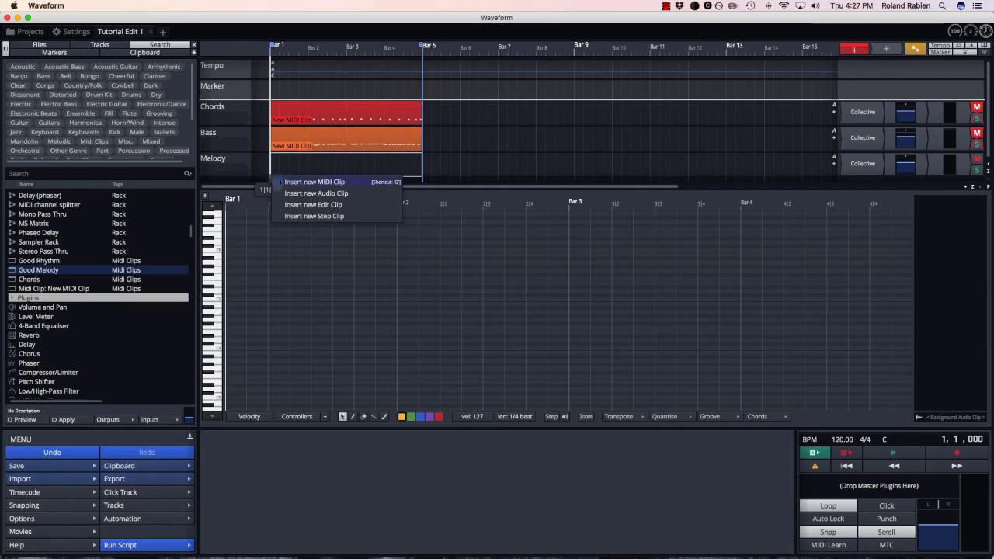
{"action": "left_click", "coordinate": [284, 185]}
{"action": "left_click", "coordinate": [237, 454]}
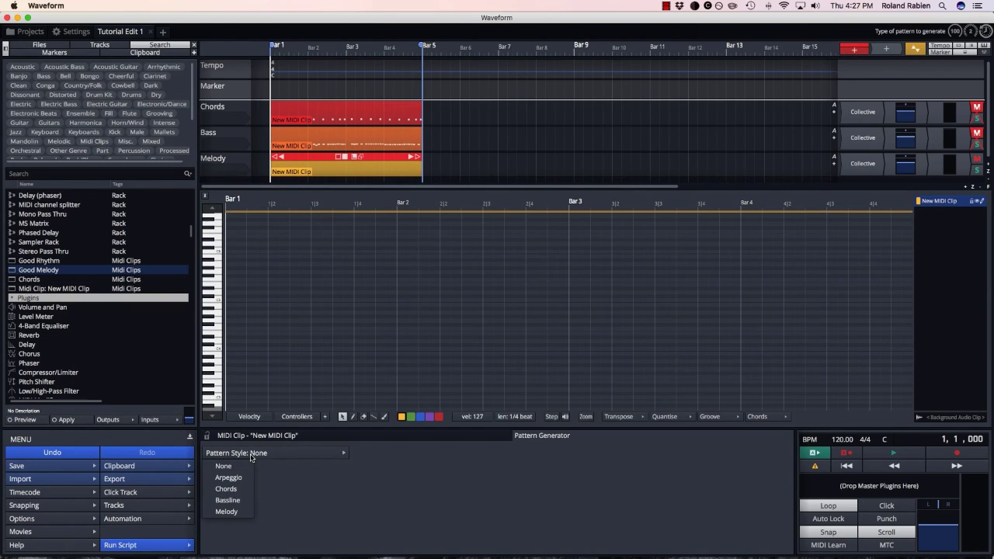
{"action": "left_click", "coordinate": [239, 512]}
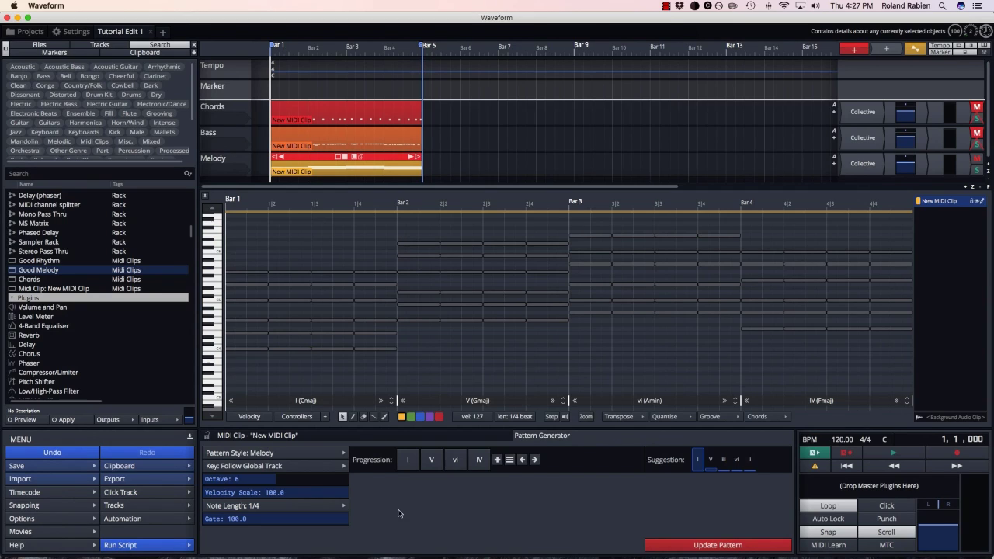
{"action": "left_click", "coordinate": [330, 508]}
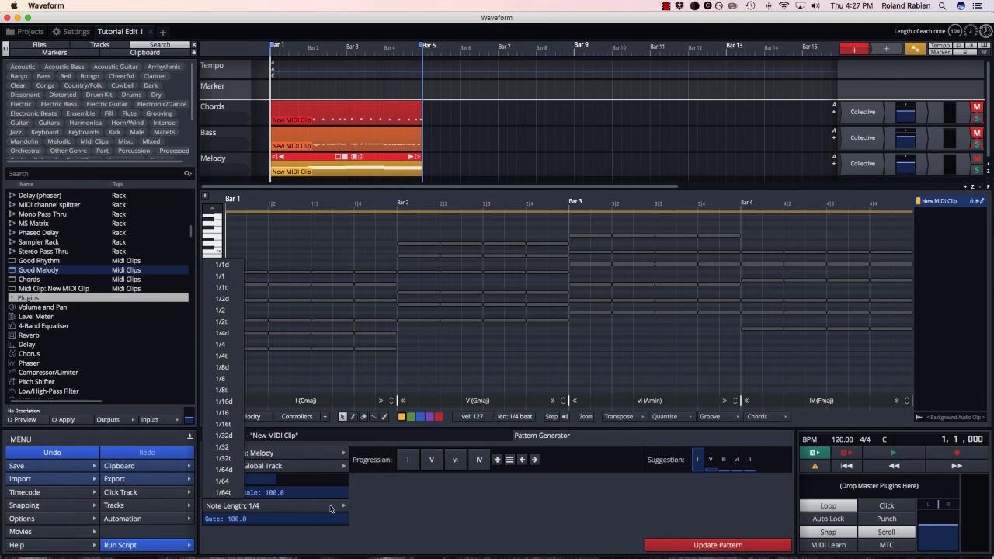
{"action": "left_click", "coordinate": [229, 382]}
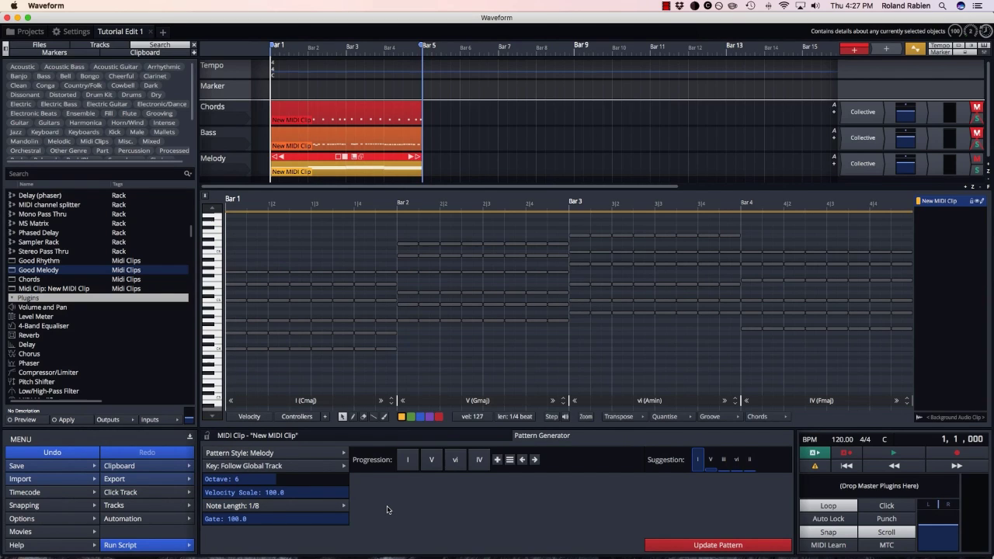
- With the toggle-notes tool, turn on a four-note rising phrase in bar 1
{"action": "left_click", "coordinate": [384, 417]}
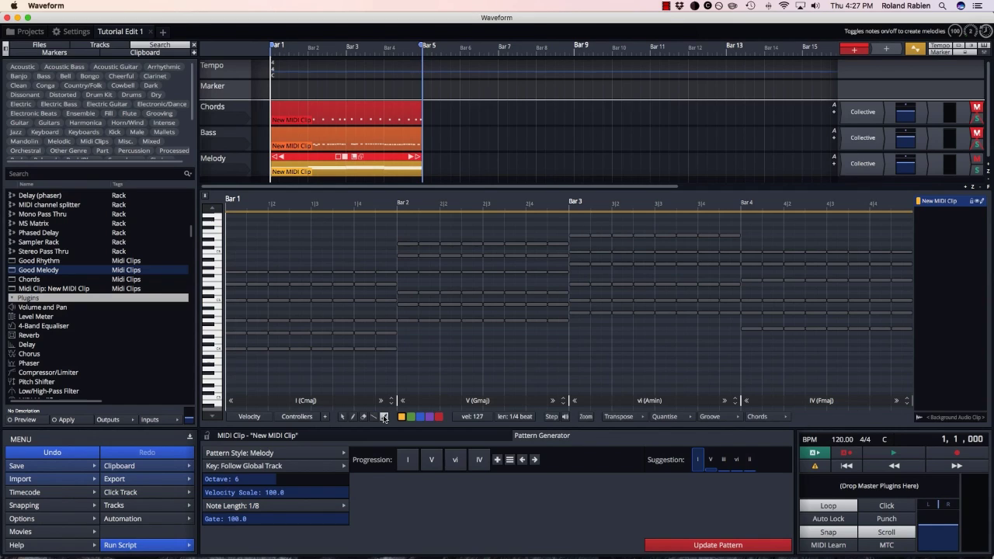
{"action": "left_click", "coordinate": [237, 349]}
{"action": "left_click", "coordinate": [257, 332]}
{"action": "left_click", "coordinate": [280, 320]}
{"action": "left_click", "coordinate": [301, 299]}
- Turn on five stepwise melody notes across bar 2
{"action": "left_click", "coordinate": [407, 304]}
{"action": "left_click", "coordinate": [428, 303]}
{"action": "left_click", "coordinate": [450, 293]}
{"action": "left_click", "coordinate": [472, 293]}
{"action": "left_click", "coordinate": [493, 272]}
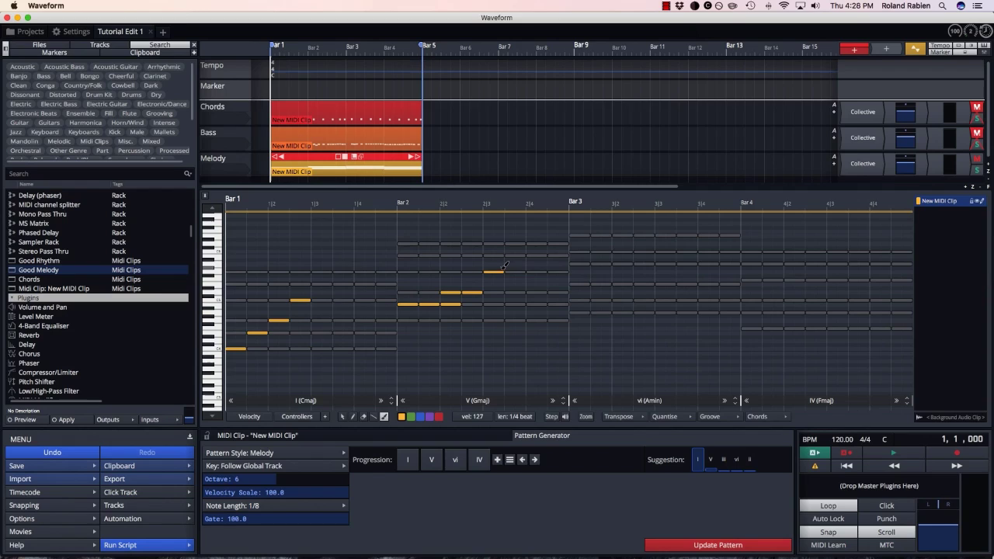
- Turn on the melody notes through bars 3 and 4 up to the end of bar 4
{"action": "left_click", "coordinate": [579, 264]}
{"action": "left_click", "coordinate": [601, 264]}
{"action": "left_click", "coordinate": [666, 285]}
{"action": "left_click", "coordinate": [687, 284]}
{"action": "left_click", "coordinate": [773, 279]}
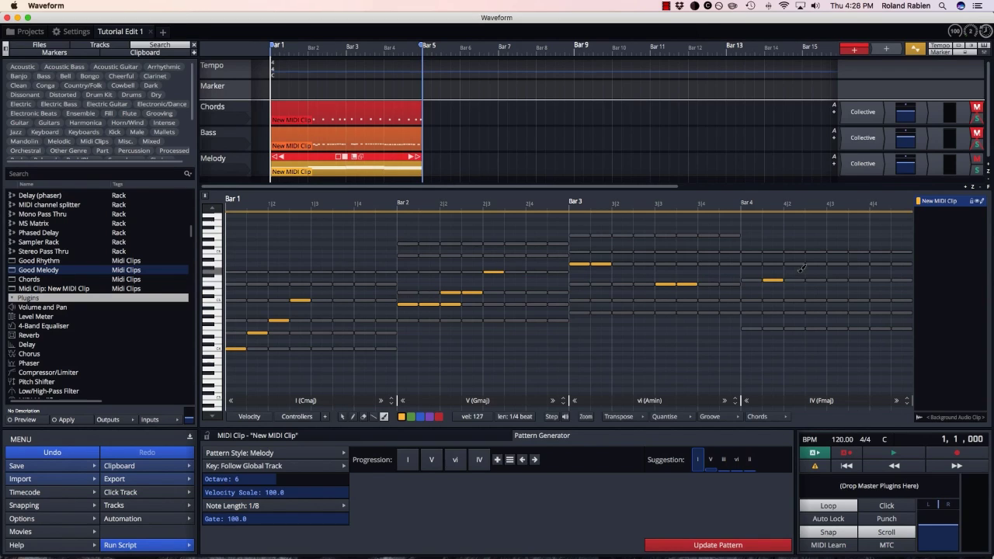
{"action": "left_click", "coordinate": [837, 279]}
{"action": "left_click", "coordinate": [859, 300]}
{"action": "left_click", "coordinate": [881, 300]}
{"action": "left_click", "coordinate": [881, 312]}
{"action": "left_click", "coordinate": [903, 312]}
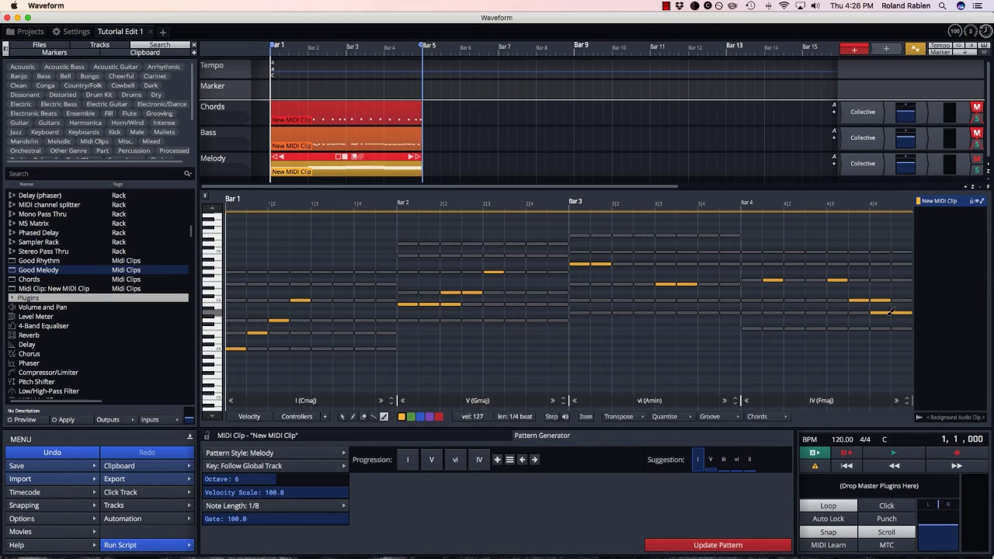
- Remove the extra low note in bar 4 and the misplaced bar 2 note, adding two replacements
{"action": "double_click", "coordinate": [880, 312]}
{"action": "double_click", "coordinate": [453, 293]}
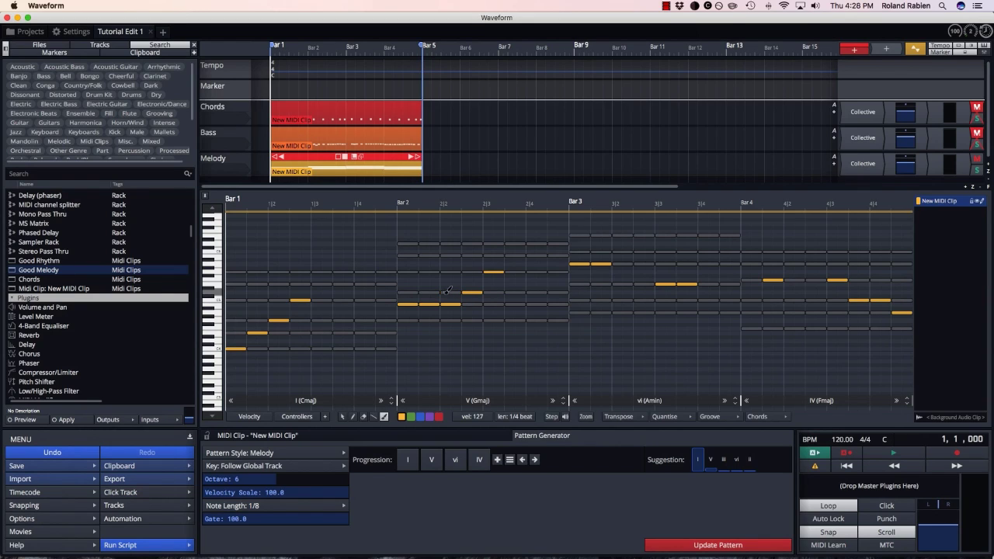
{"action": "left_click", "coordinate": [366, 300]}
{"action": "left_click", "coordinate": [343, 299]}
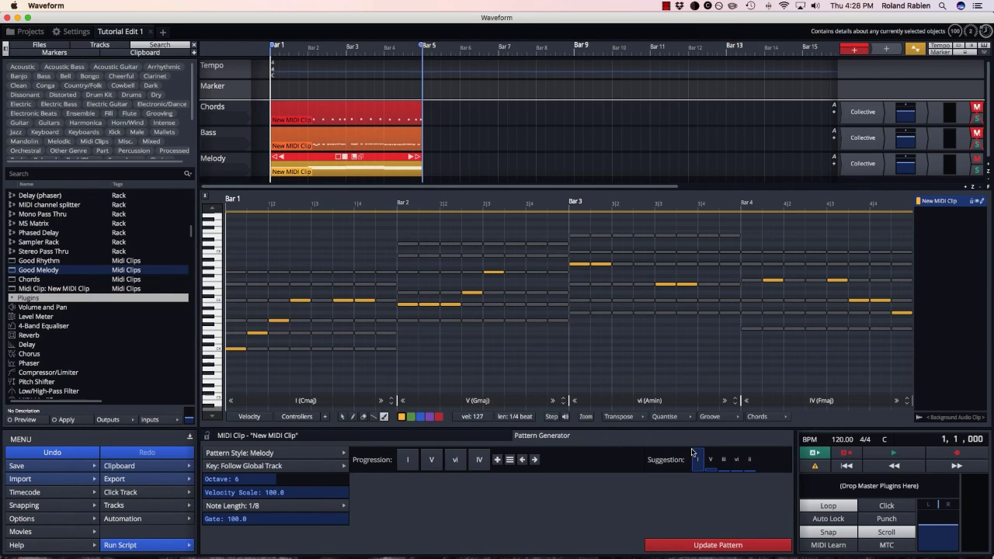
{"action": "left_click", "coordinate": [883, 455]}
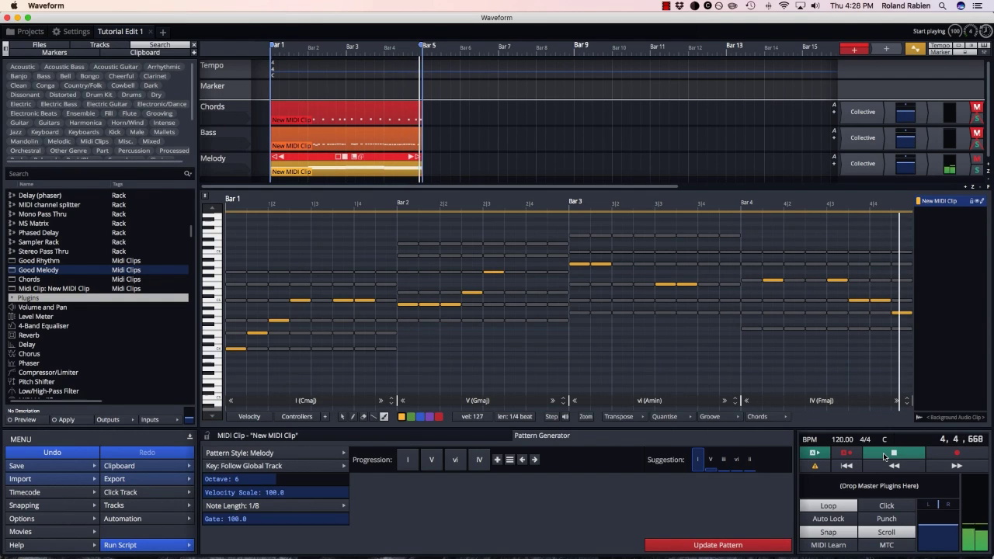
{"action": "left_click", "coordinate": [884, 456]}
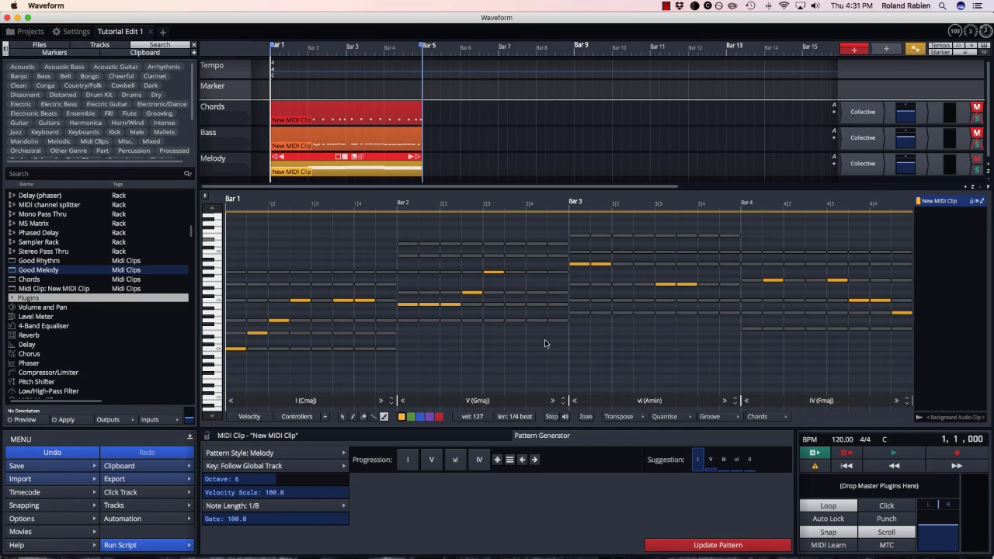
- Extend the bar 2 beat 3 G5 note to bar 3 and halve the following A5 note
{"action": "left_click", "coordinate": [342, 418]}
{"action": "left_click_drag", "start_coordinate": [490, 270], "coordinate": [559, 286]}
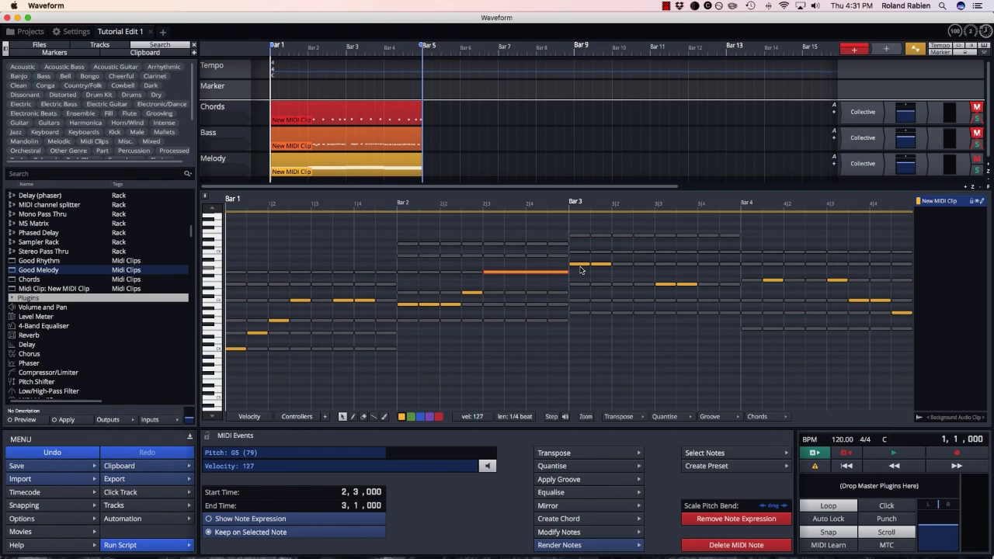
{"action": "left_click", "coordinate": [580, 265]}
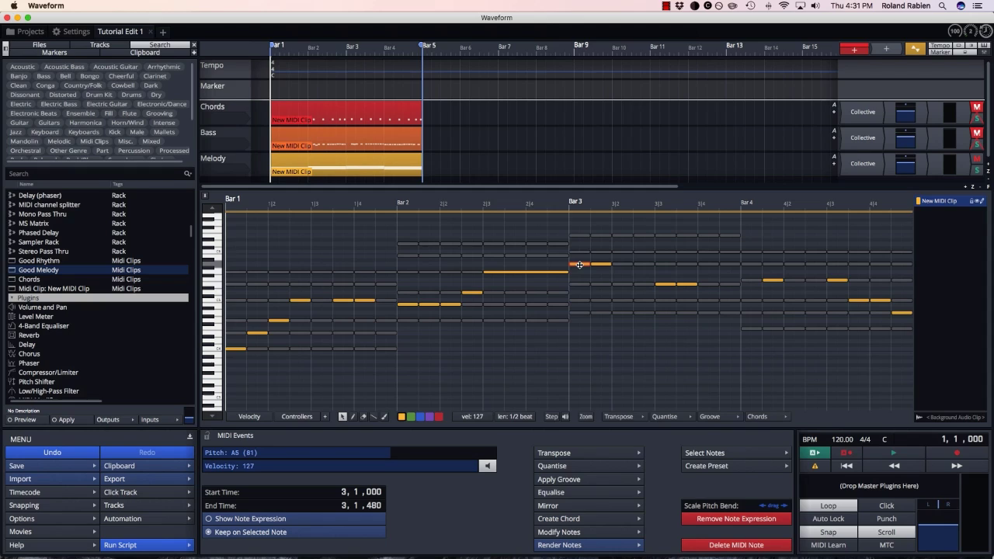
{"action": "left_click_drag", "start_coordinate": [579, 265], "coordinate": [578, 266]}
- Use Select Notes > Select all muted notes in the clip, then delete them
{"action": "left_click", "coordinate": [702, 453]}
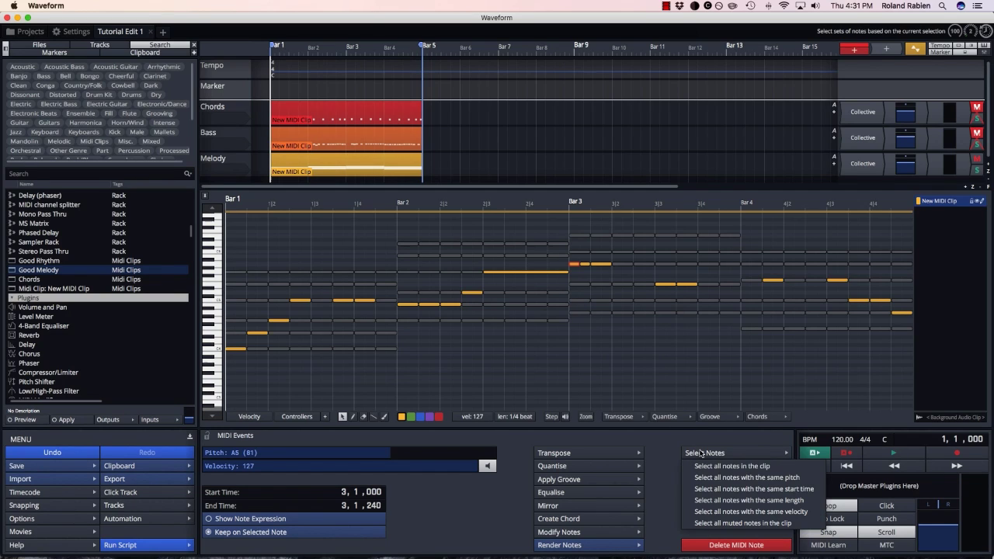
{"action": "left_click", "coordinate": [743, 523]}
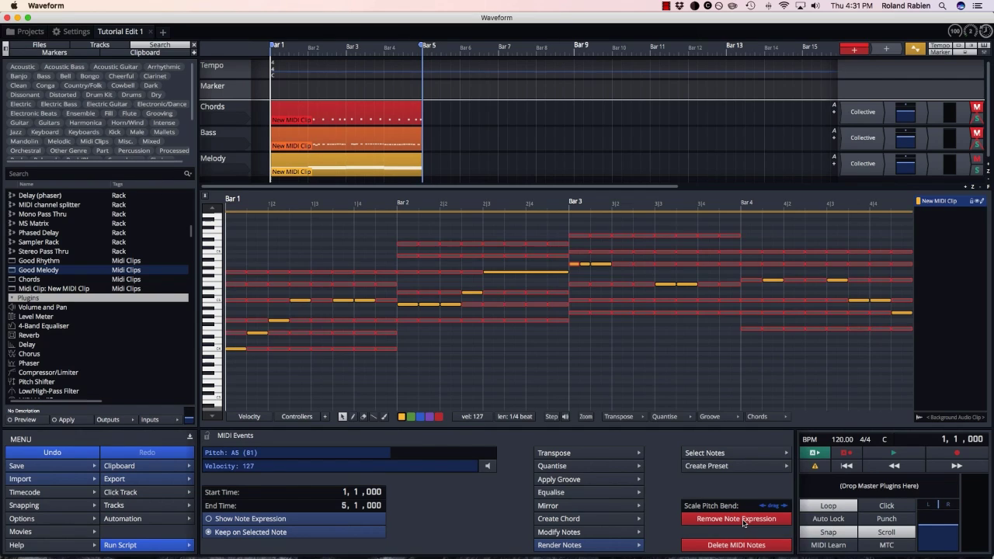
{"action": "key", "text": "Delete"}
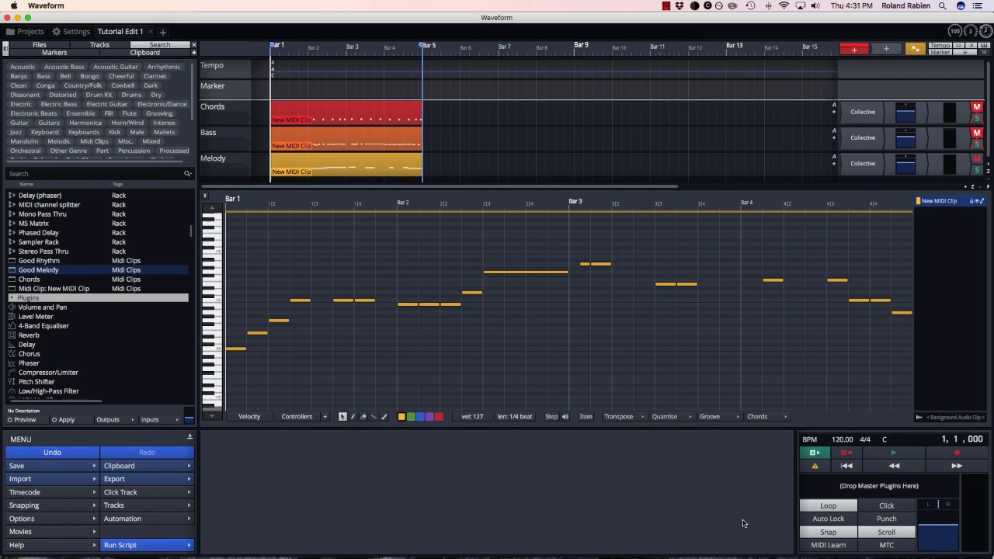